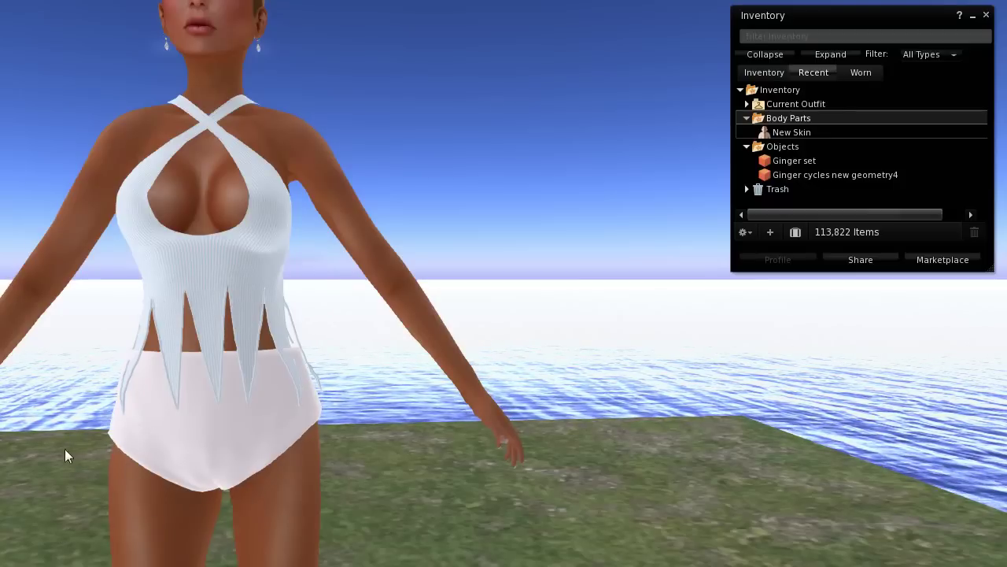
Orbit the view around the avatar until she faces front, shifted to the left
{"action": "key", "text": "Left"}
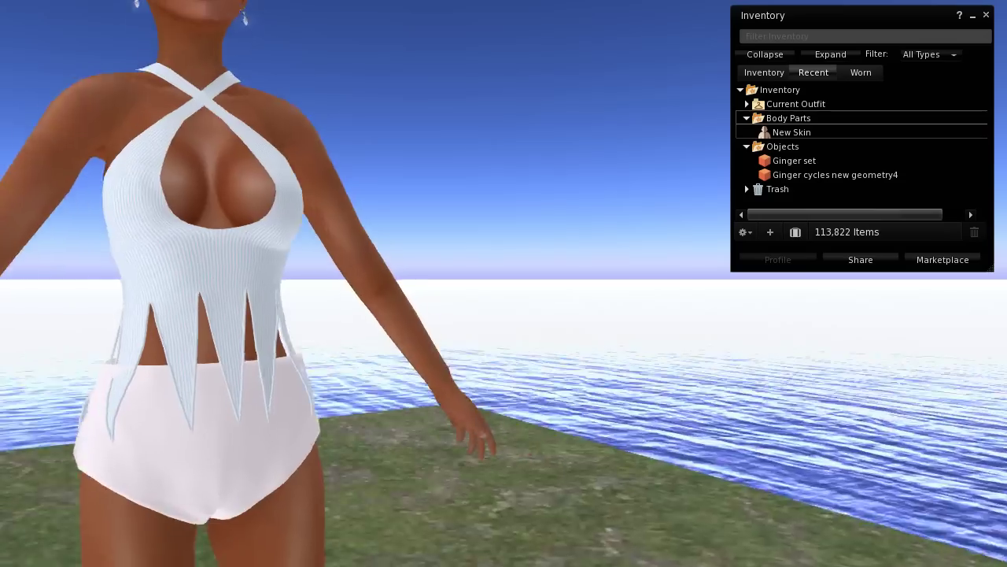
{"action": "key", "text": "Left"}
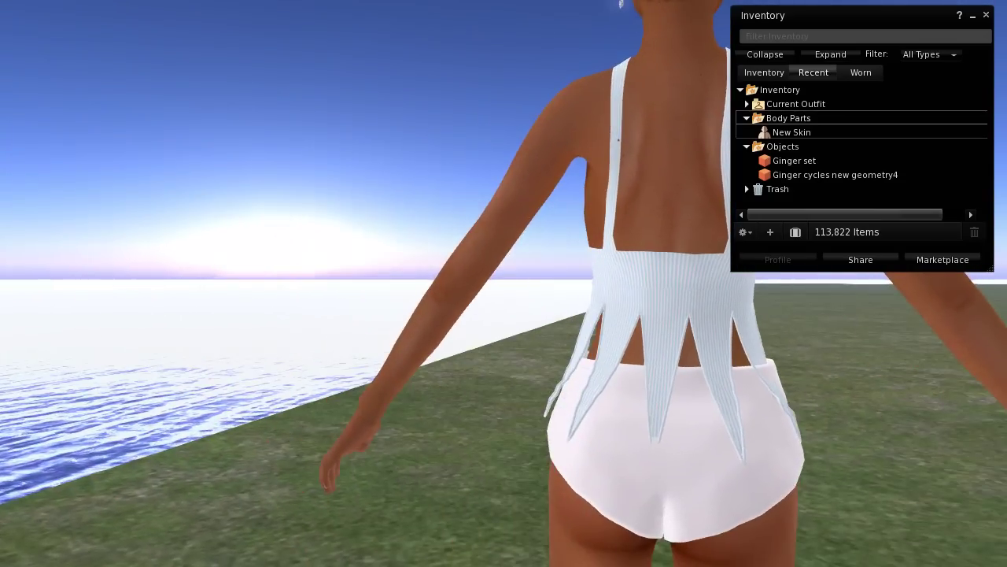
{"action": "key", "text": "Left"}
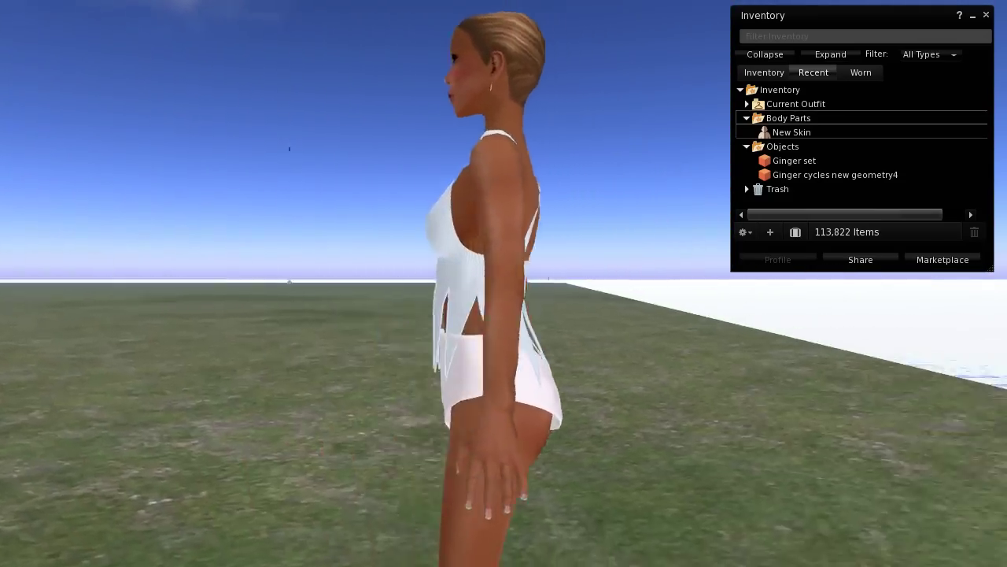
{"action": "key", "text": "Left"}
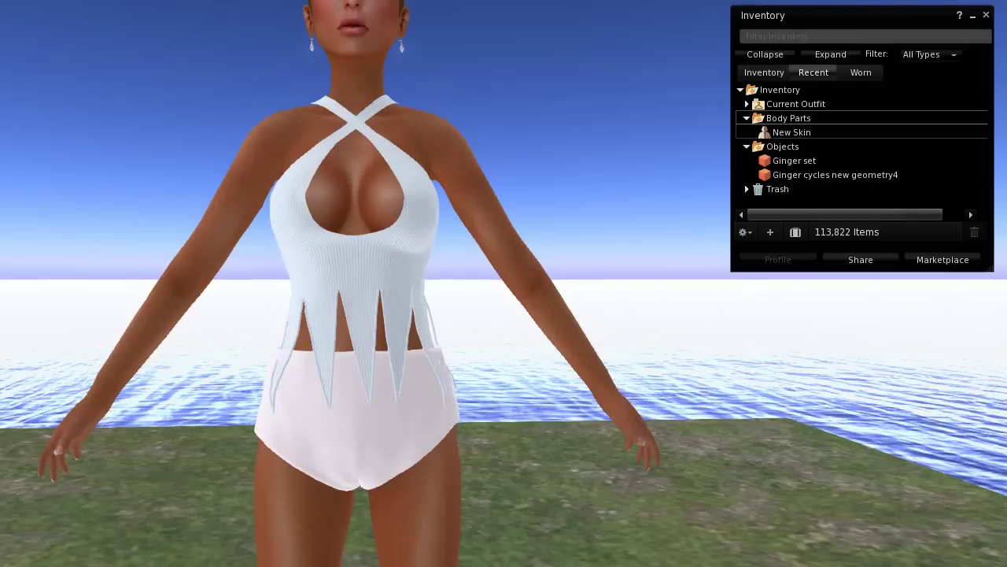
{"action": "key", "text": "shift+Right"}
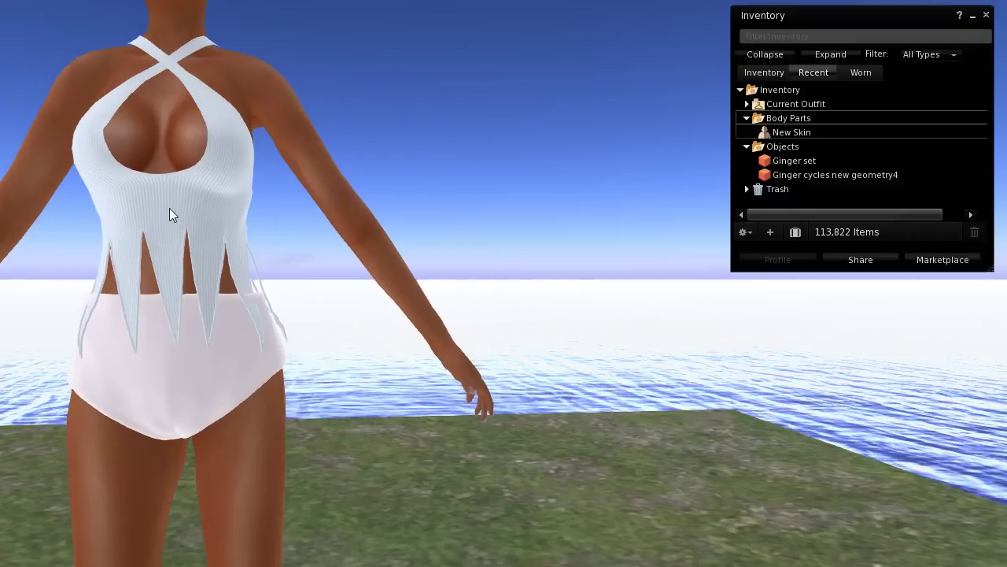
Create a new skin body part, name it Alpha making, and wear it
{"action": "left_click", "coordinate": [765, 232]}
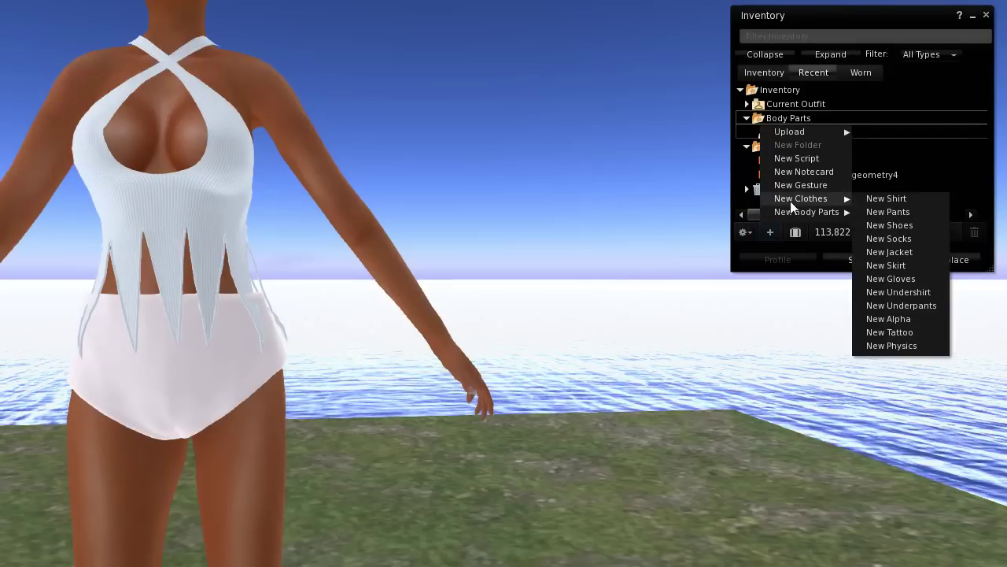
{"action": "mouse_move", "coordinate": [786, 210]}
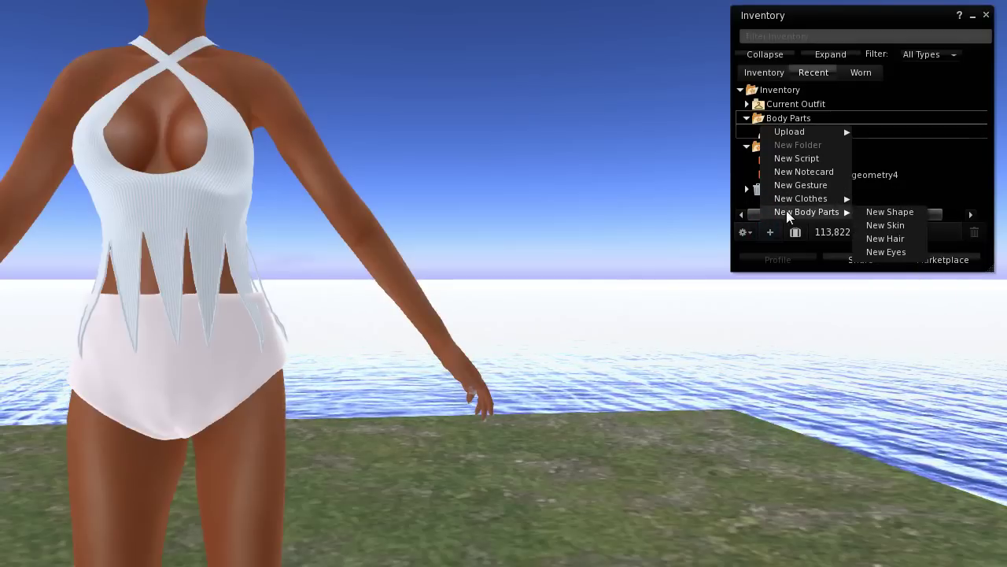
{"action": "left_click", "coordinate": [887, 225]}
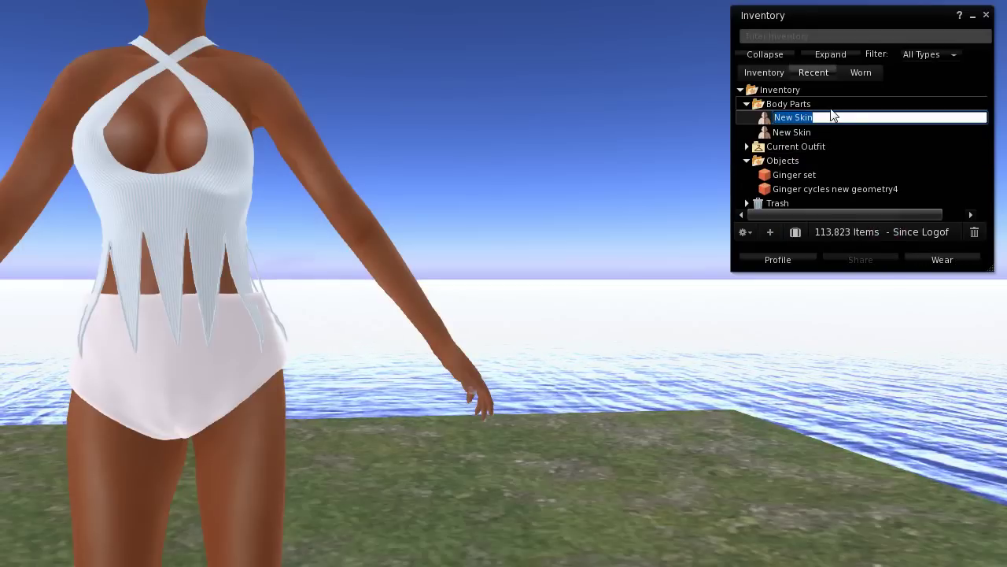
{"action": "type", "text": "Al"}
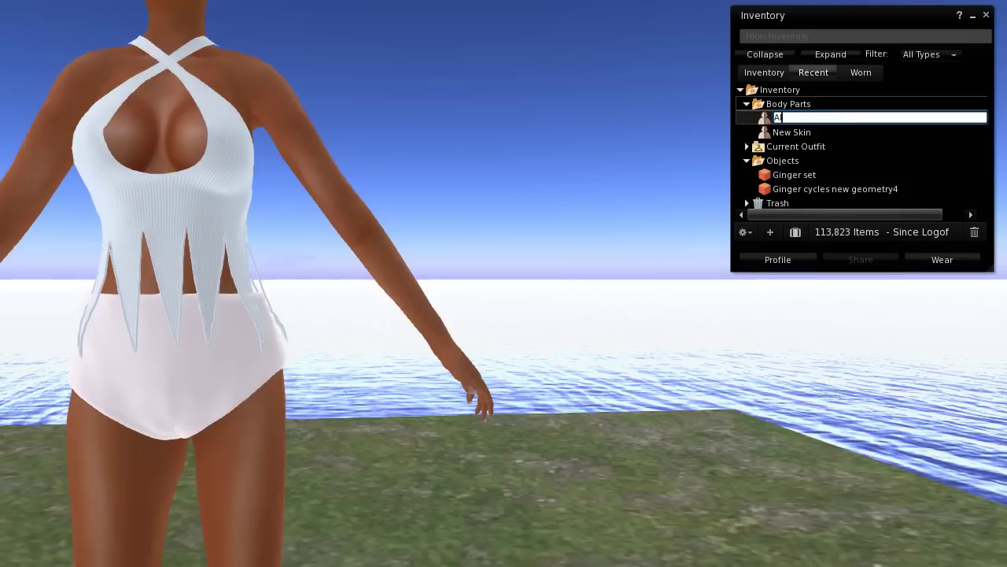
{"action": "type", "text": "phaHidden"}
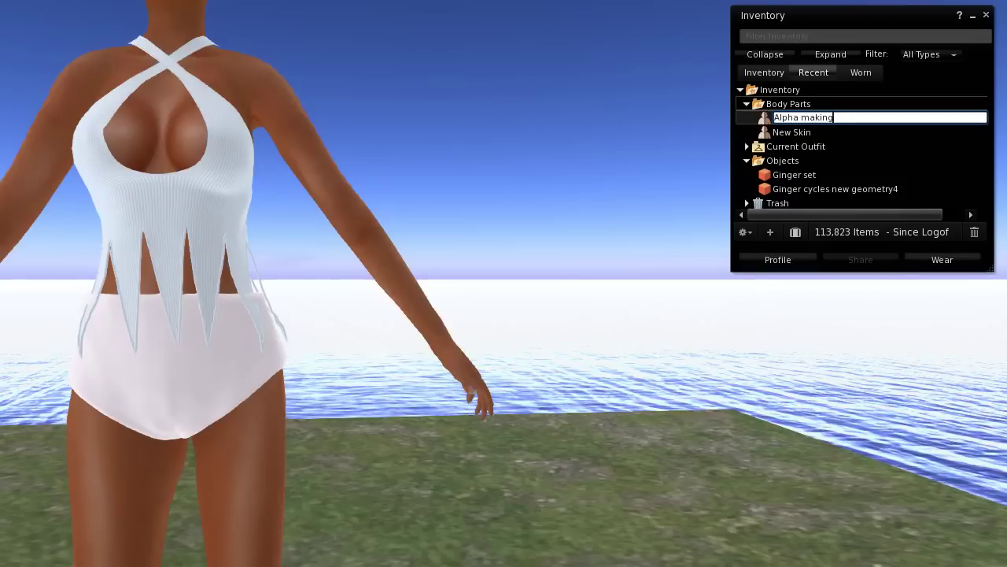
{"action": "key", "text": "Return"}
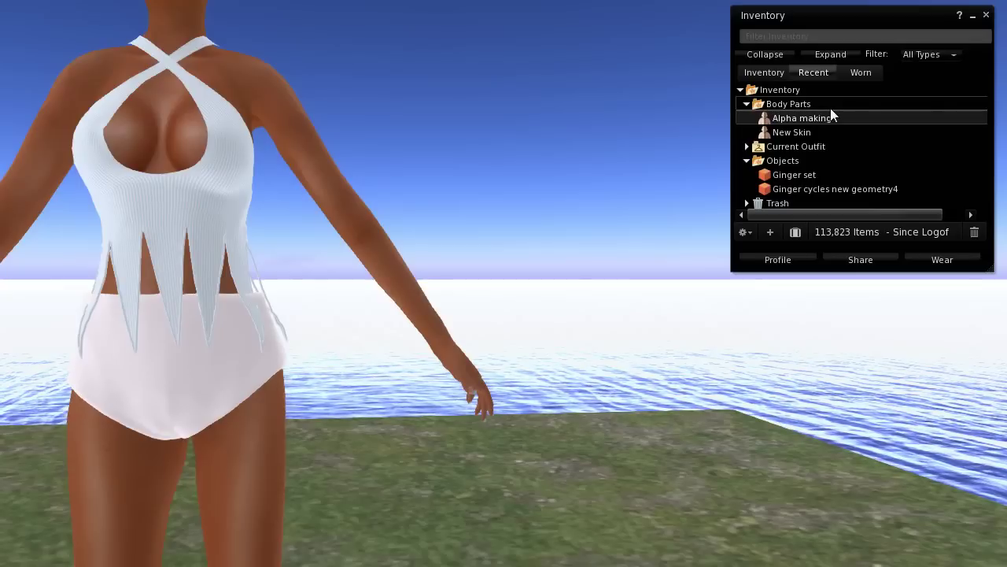
{"action": "right_click", "coordinate": [786, 118]}
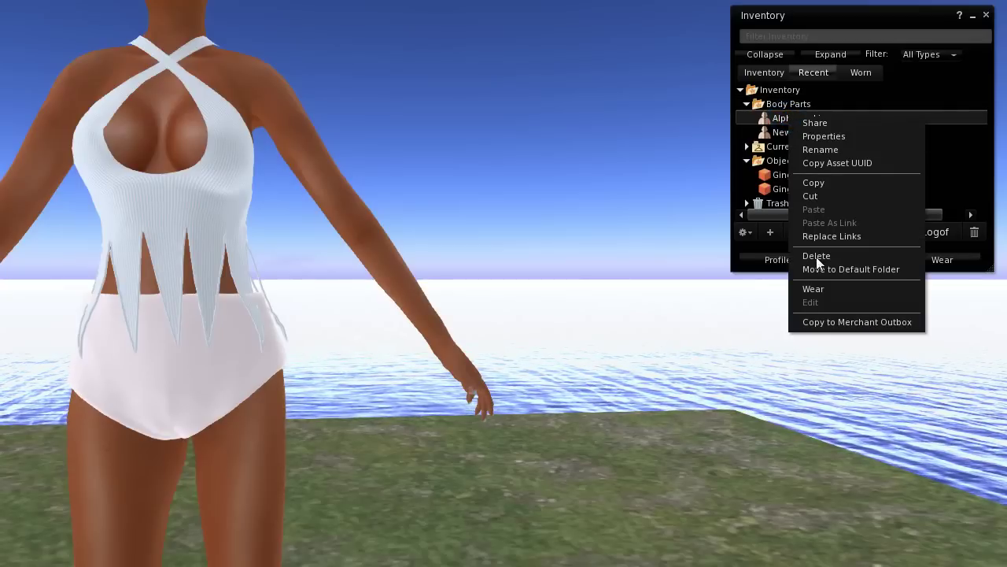
{"action": "left_click", "coordinate": [815, 289]}
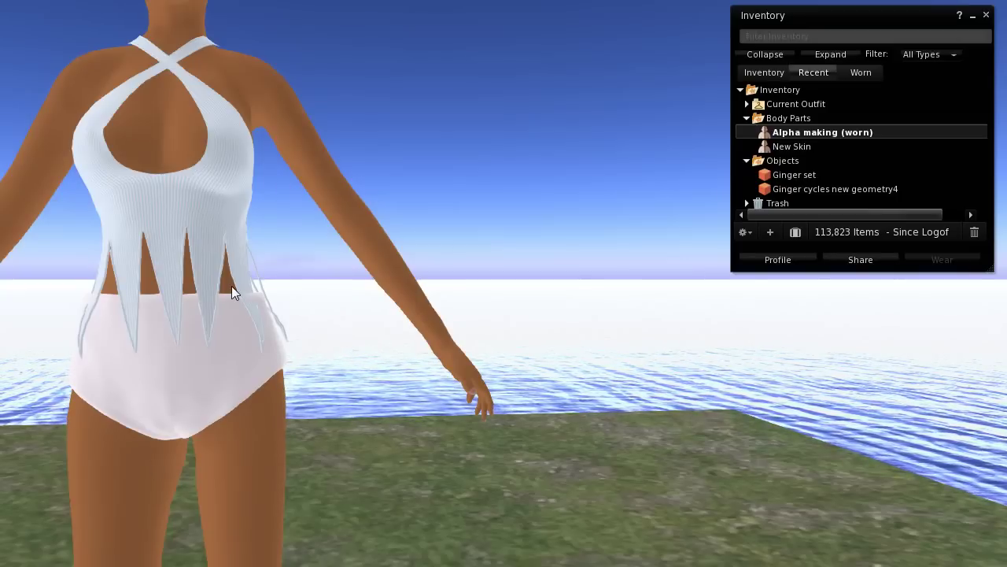
Edit the worn Alpha making skin, place the editor beside the inventory, and select the Head texture
{"action": "right_click", "coordinate": [805, 135]}
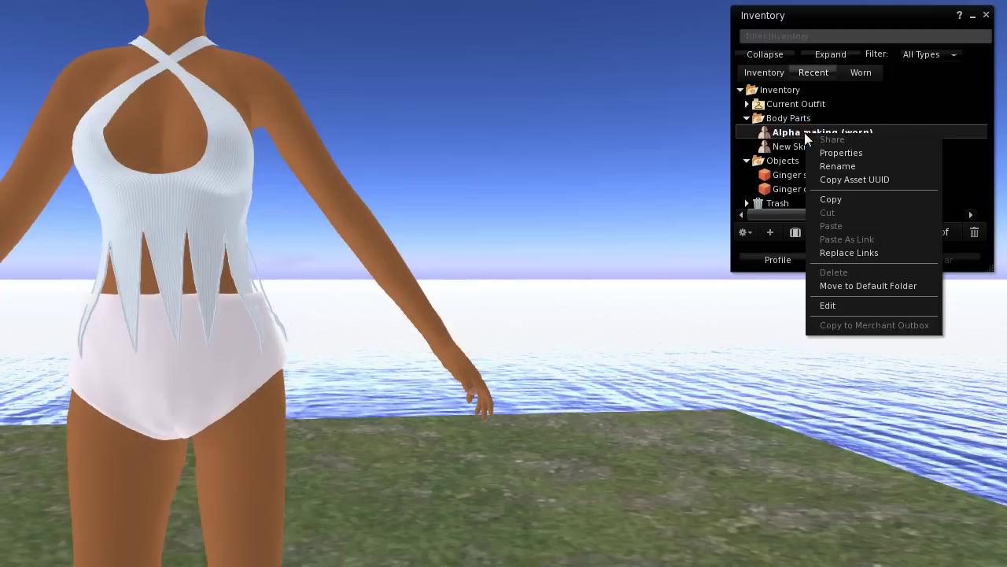
{"action": "left_click", "coordinate": [828, 307]}
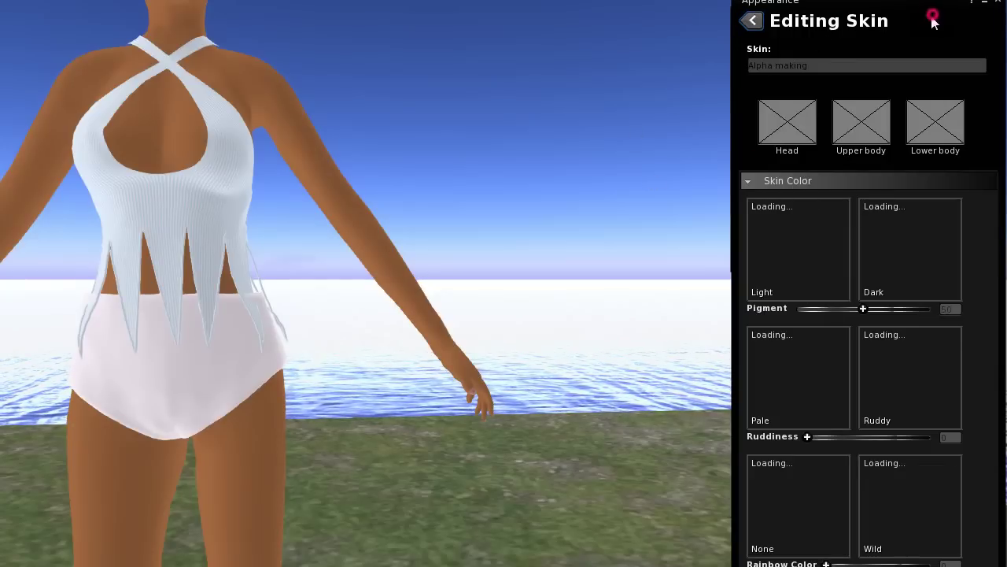
{"action": "left_click_drag", "start_coordinate": [821, 15], "coordinate": [552, 20]}
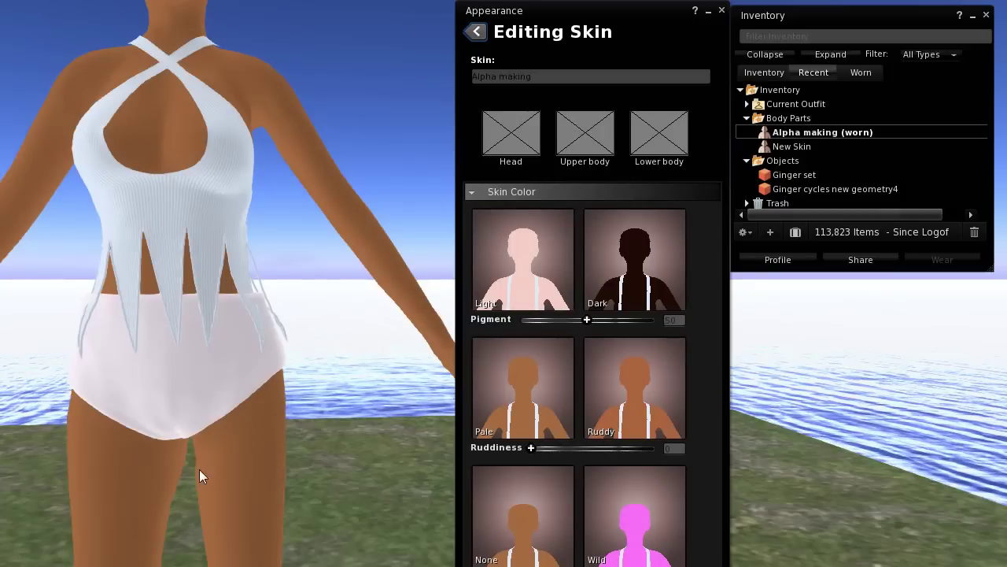
{"action": "left_click", "coordinate": [509, 138]}
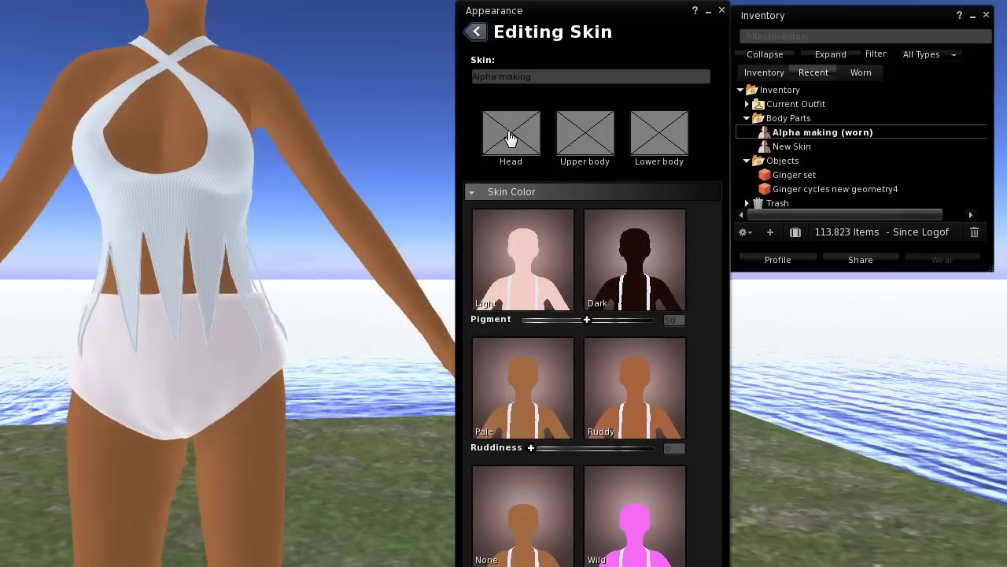
In the head texture picker's Local list, load Head Template.png
{"action": "left_click", "coordinate": [510, 132]}
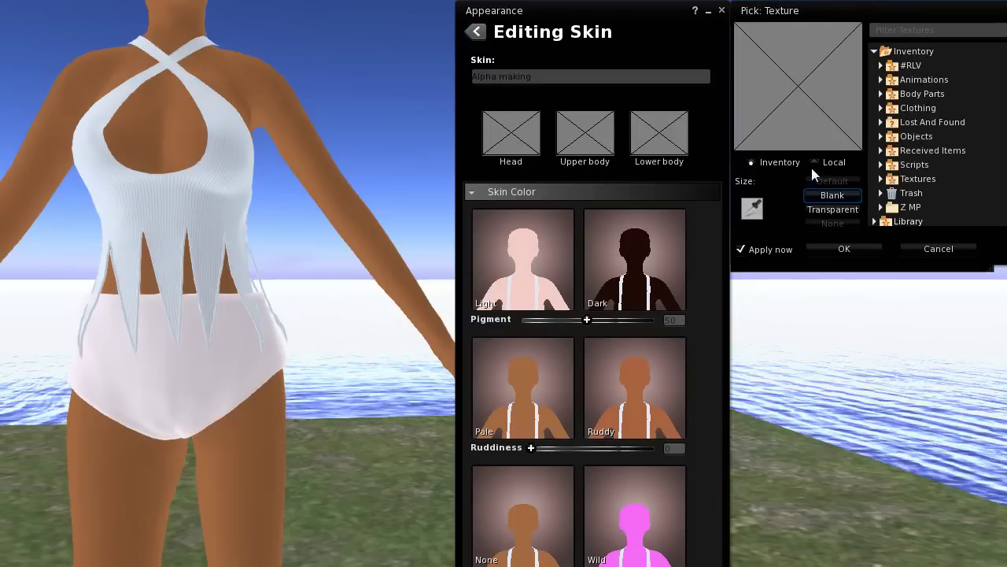
{"action": "left_click", "coordinate": [814, 162]}
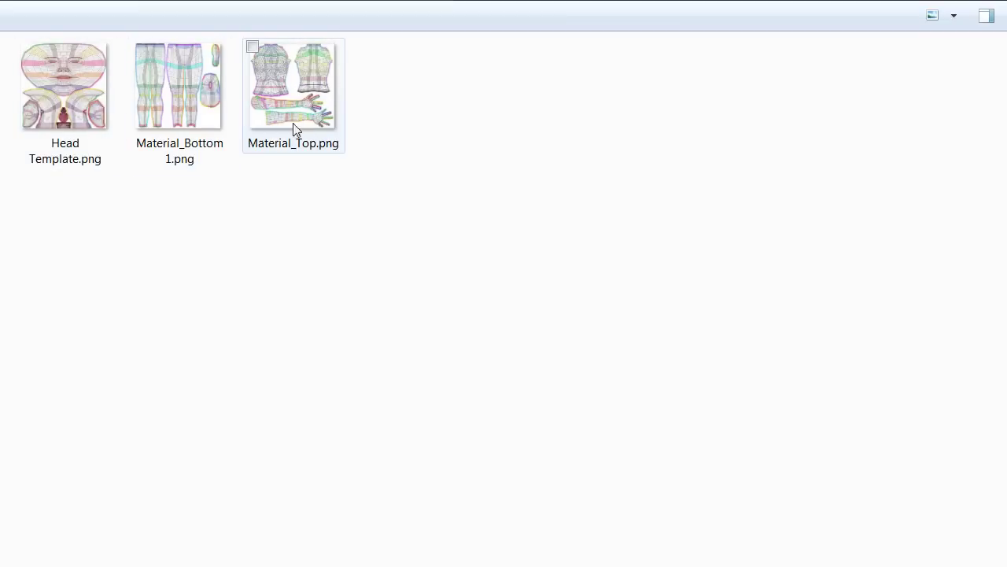
{"action": "double_click", "coordinate": [68, 84]}
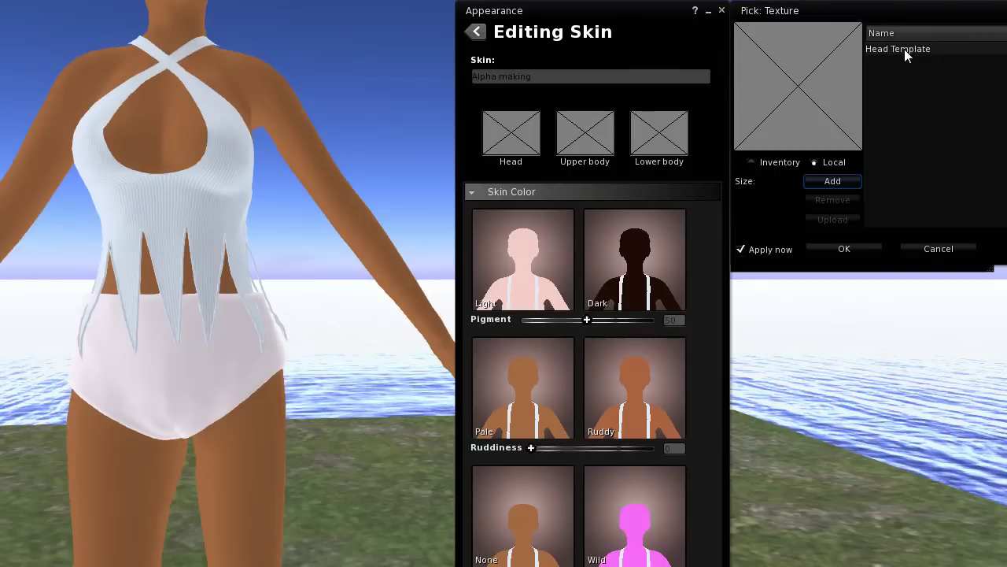
Add Material_Bottom1.png and Material_Top.png as local textures, then apply Head Template to the head
{"action": "left_click", "coordinate": [832, 181]}
{"action": "left_click", "coordinate": [166, 96]}
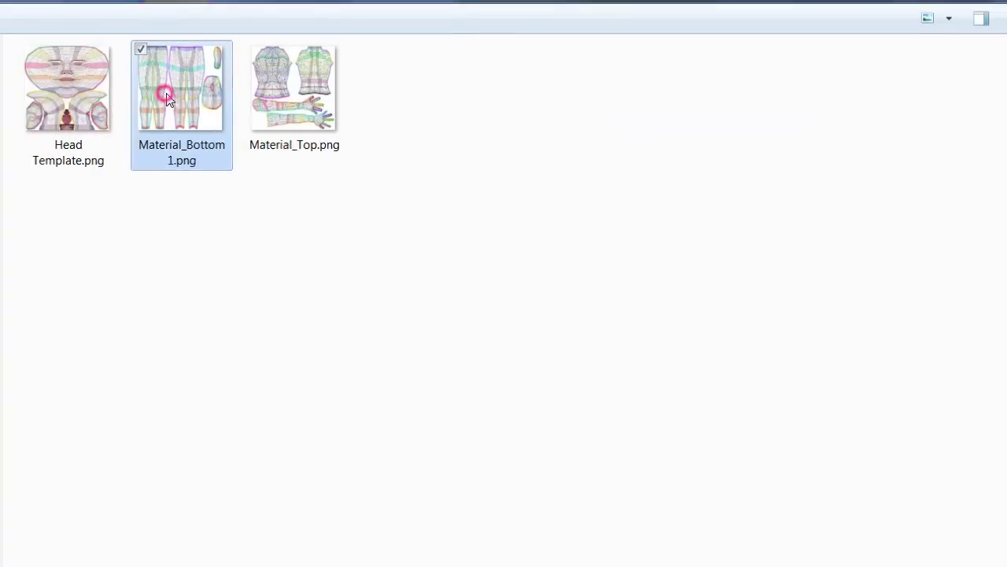
{"action": "double_click", "coordinate": [165, 96]}
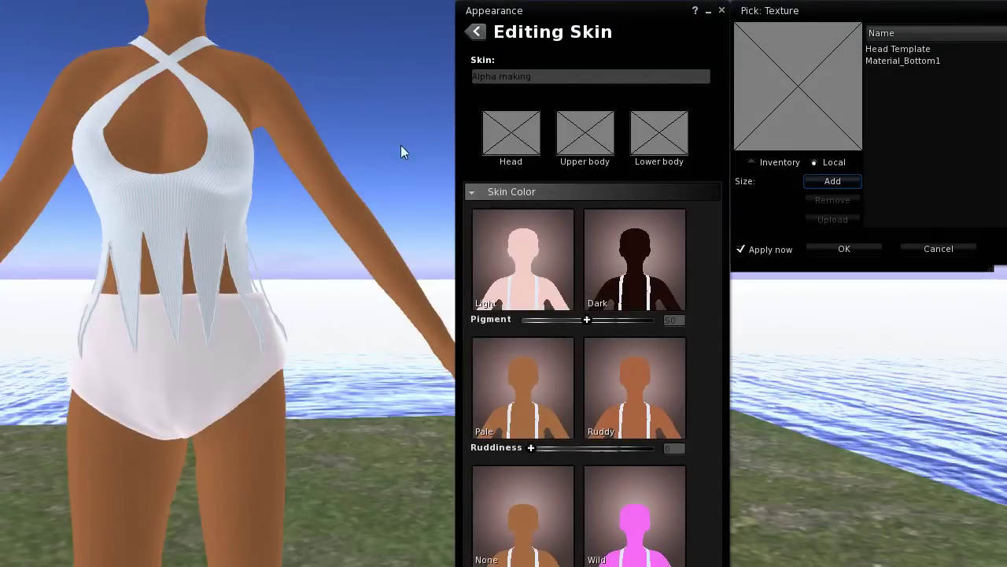
{"action": "left_click", "coordinate": [838, 180]}
{"action": "left_click", "coordinate": [322, 113]}
{"action": "double_click", "coordinate": [322, 113]}
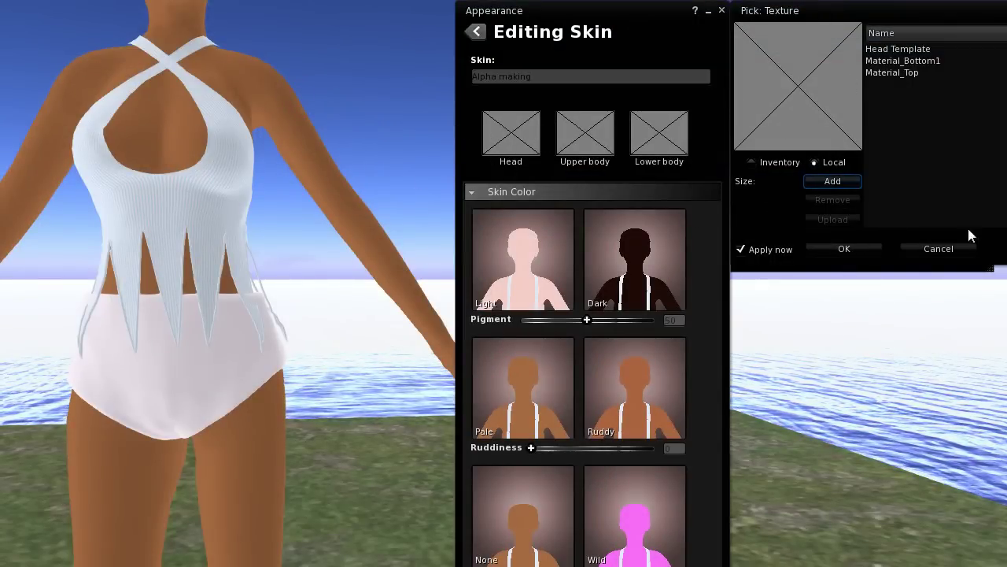
{"action": "left_click", "coordinate": [892, 50]}
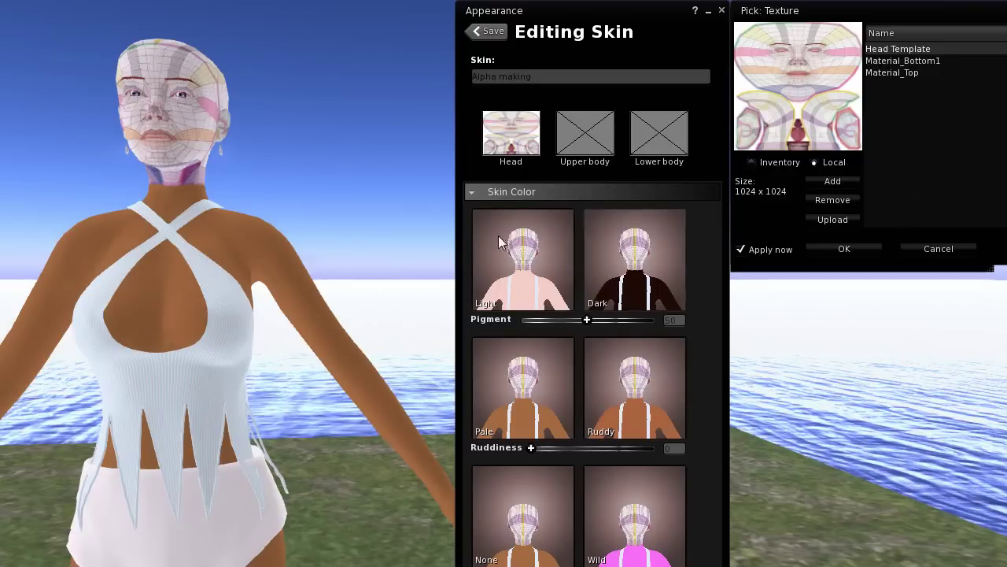
Confirm the head texture and pick the local Material_Top texture for the upper body
{"action": "left_click", "coordinate": [835, 250]}
{"action": "left_click", "coordinate": [584, 147]}
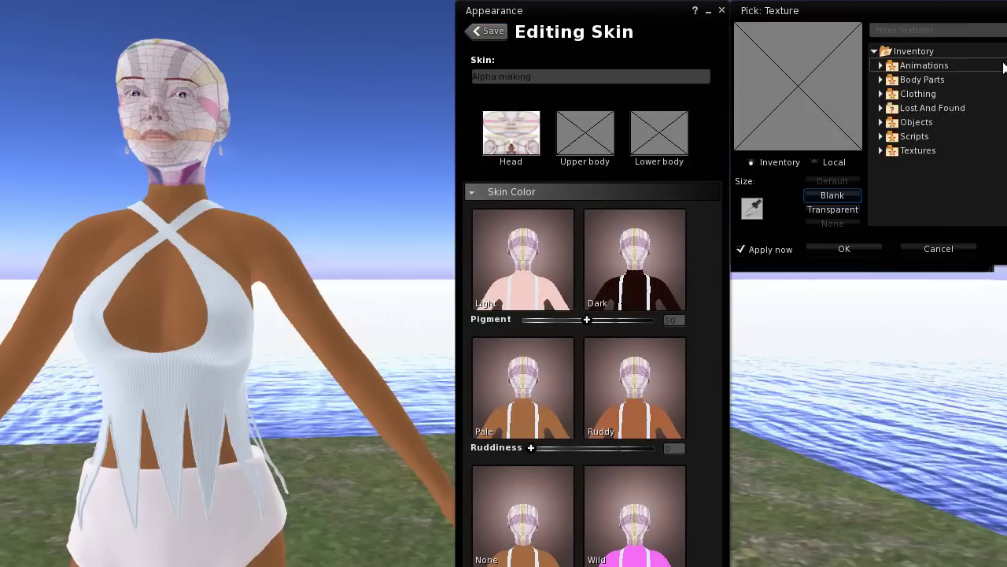
{"action": "left_click", "coordinate": [821, 162]}
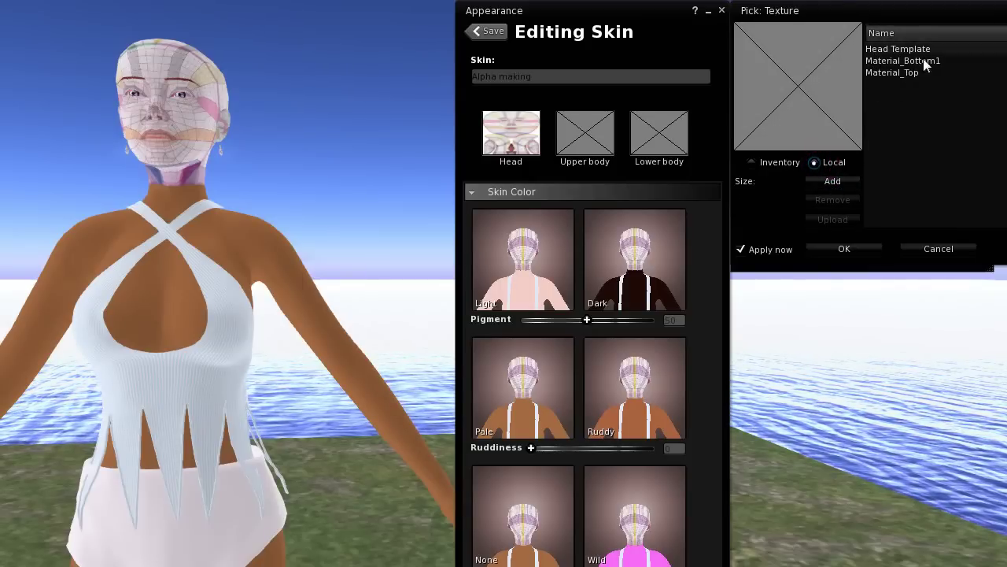
{"action": "left_click", "coordinate": [882, 72]}
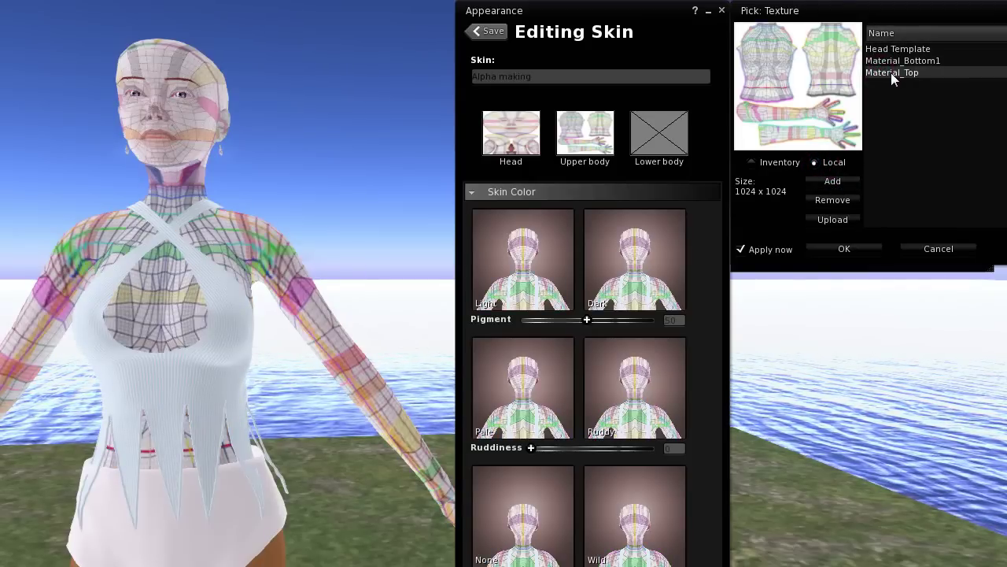
Apply local Material_Bottom1 to the lower body, confirm both textures, and reveal the avatar
{"action": "left_click", "coordinate": [663, 137]}
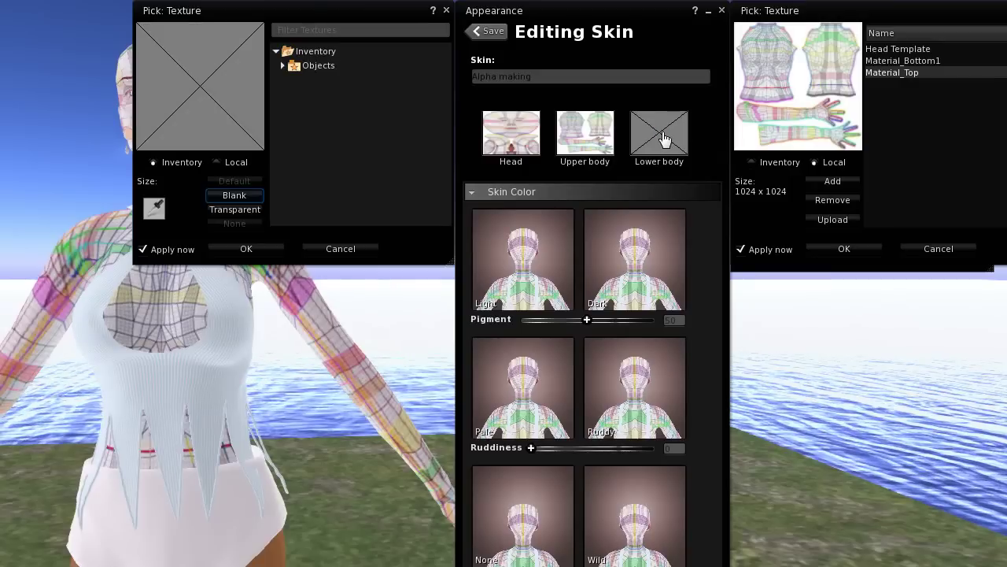
{"action": "left_click", "coordinate": [217, 162]}
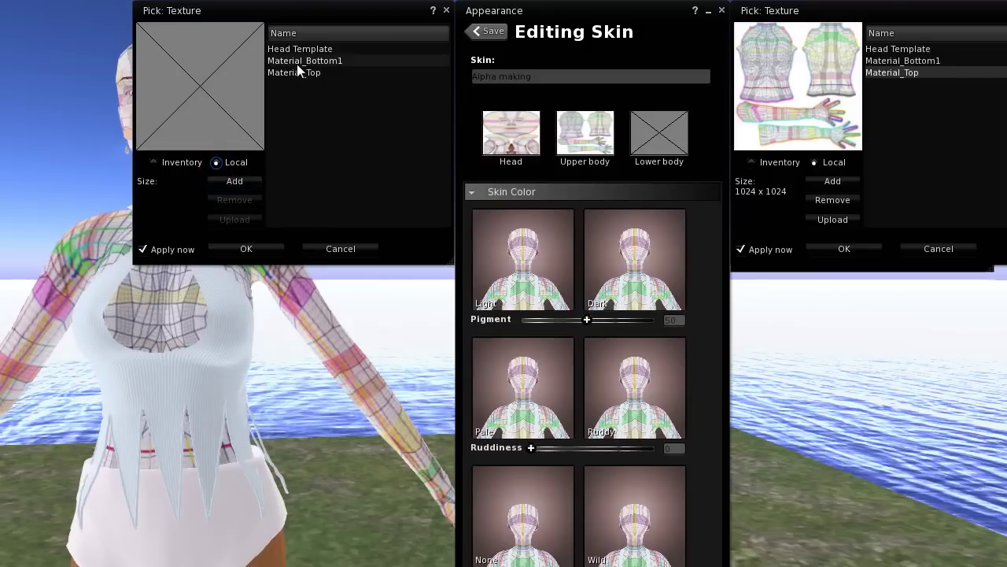
{"action": "left_click", "coordinate": [297, 62]}
{"action": "left_click", "coordinate": [250, 248]}
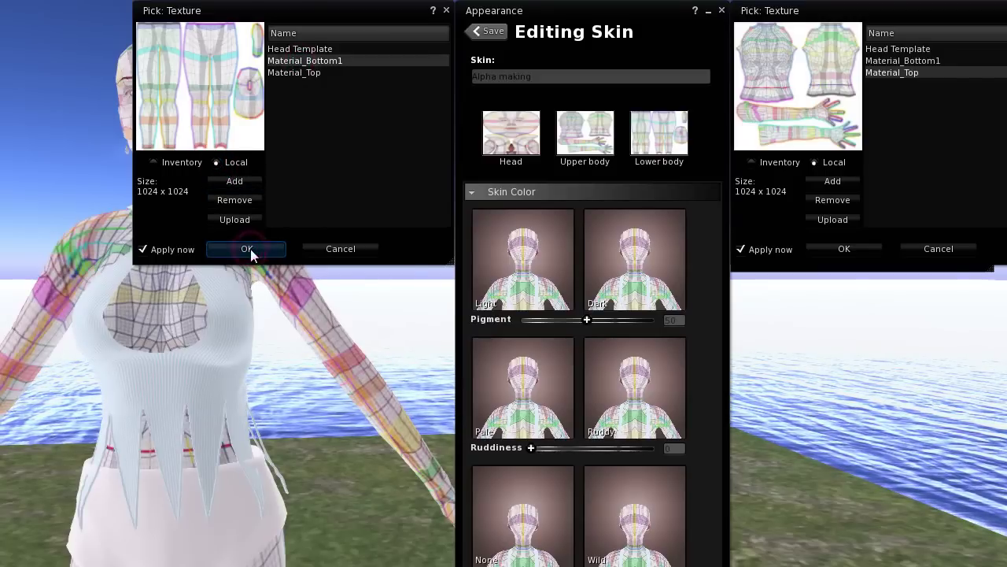
{"action": "left_click", "coordinate": [842, 247]}
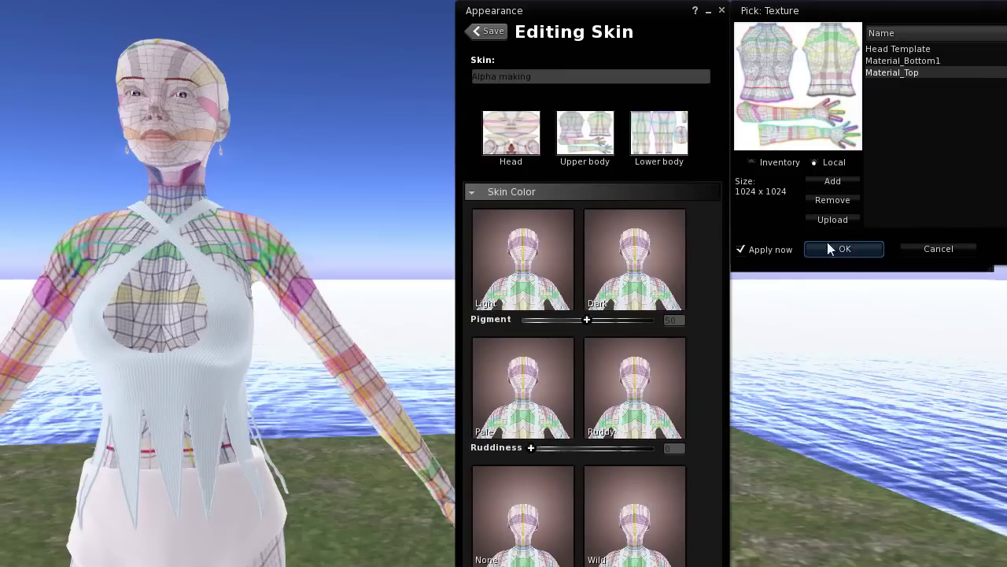
{"action": "left_click_drag", "start_coordinate": [645, 11], "coordinate": [921, 11]}
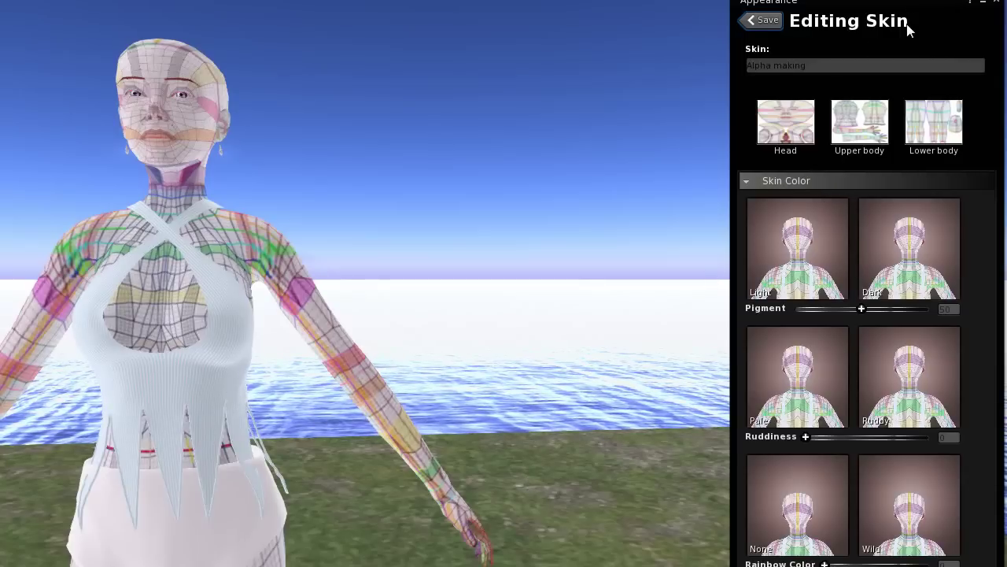
Save the skin, close Appearance, and create and wear a new alpha mask named 'test alpha'
{"action": "left_click", "coordinate": [763, 20]}
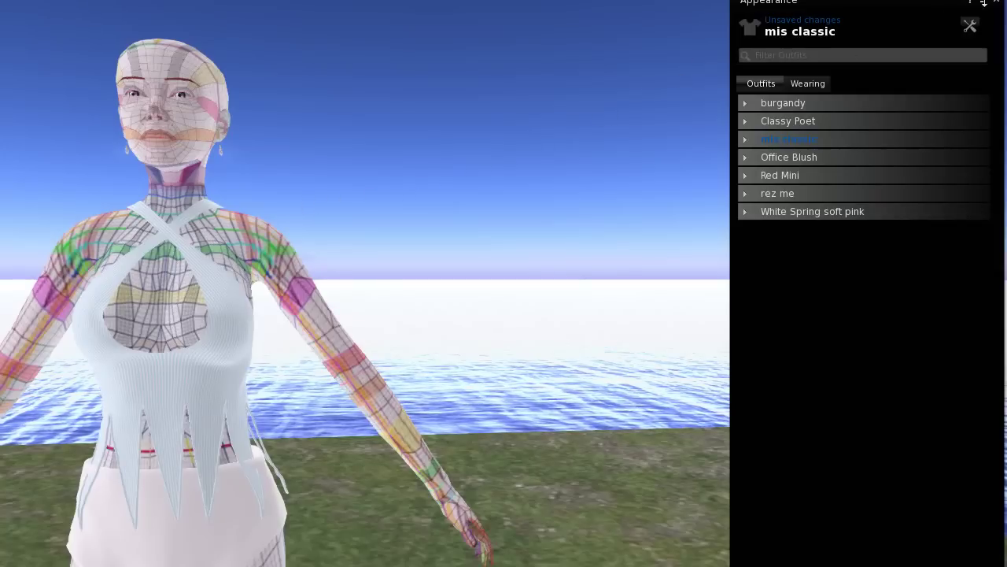
{"action": "left_click", "coordinate": [996, 4]}
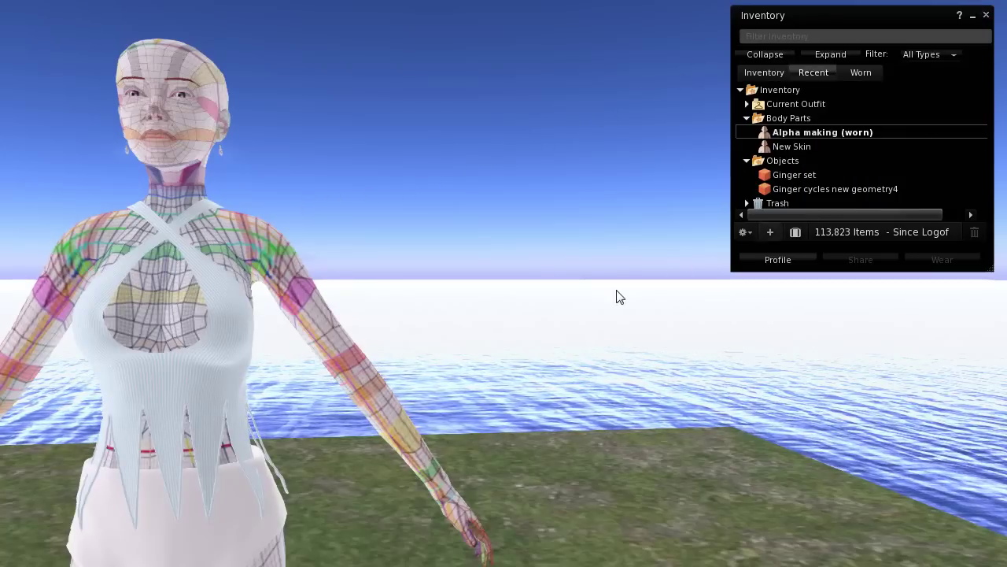
{"action": "left_click", "coordinate": [768, 233]}
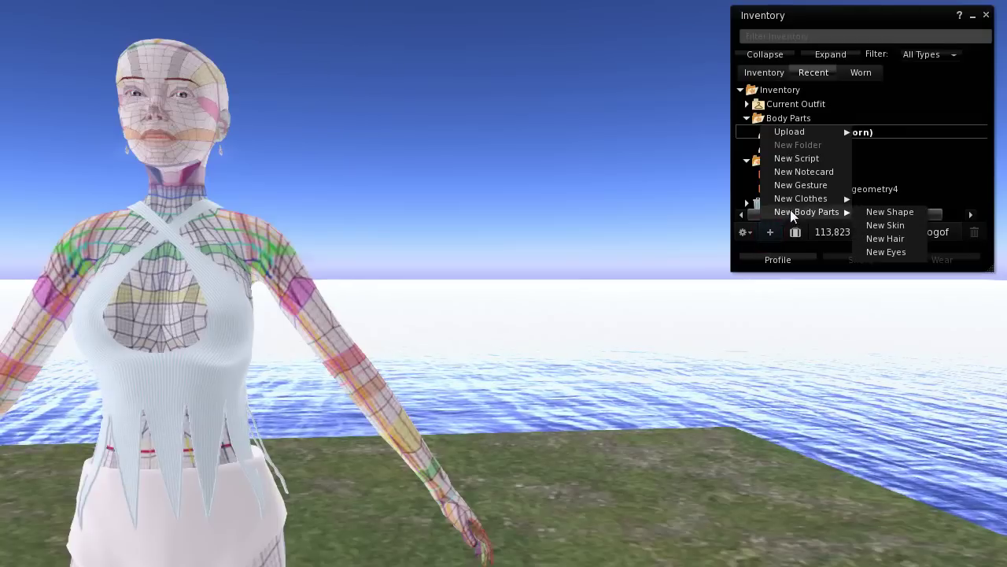
{"action": "mouse_move", "coordinate": [785, 198]}
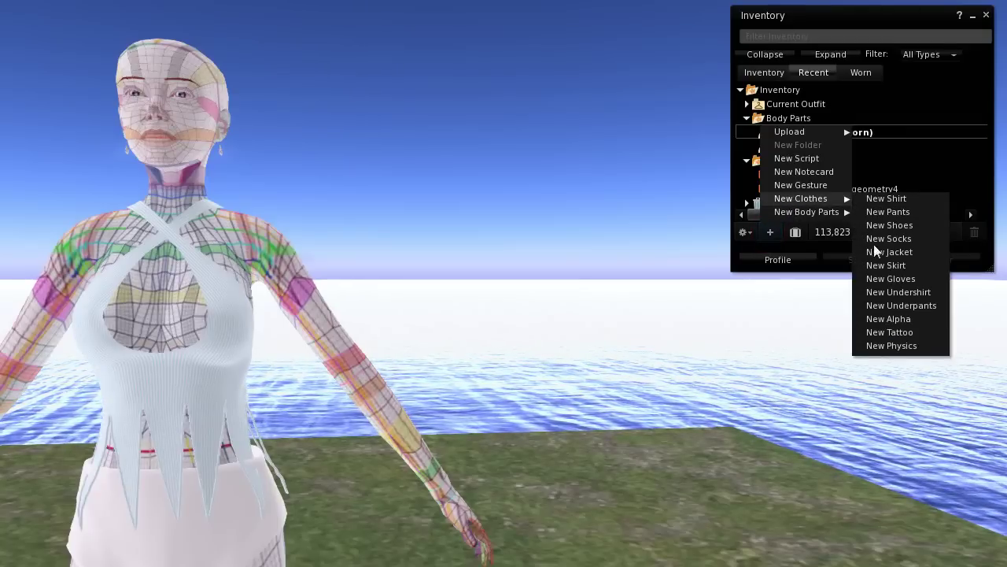
{"action": "left_click", "coordinate": [880, 319]}
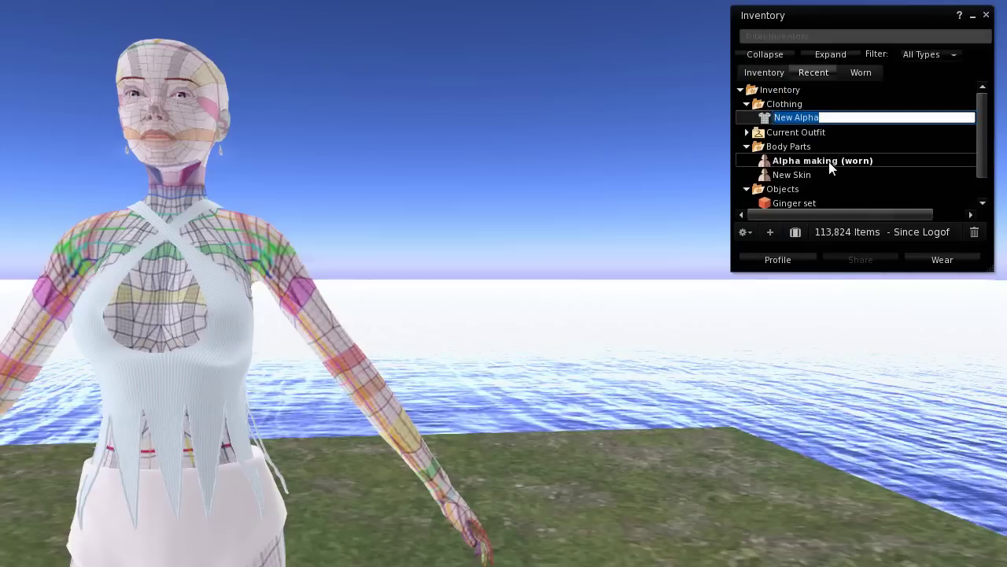
{"action": "type", "text": "tes"}
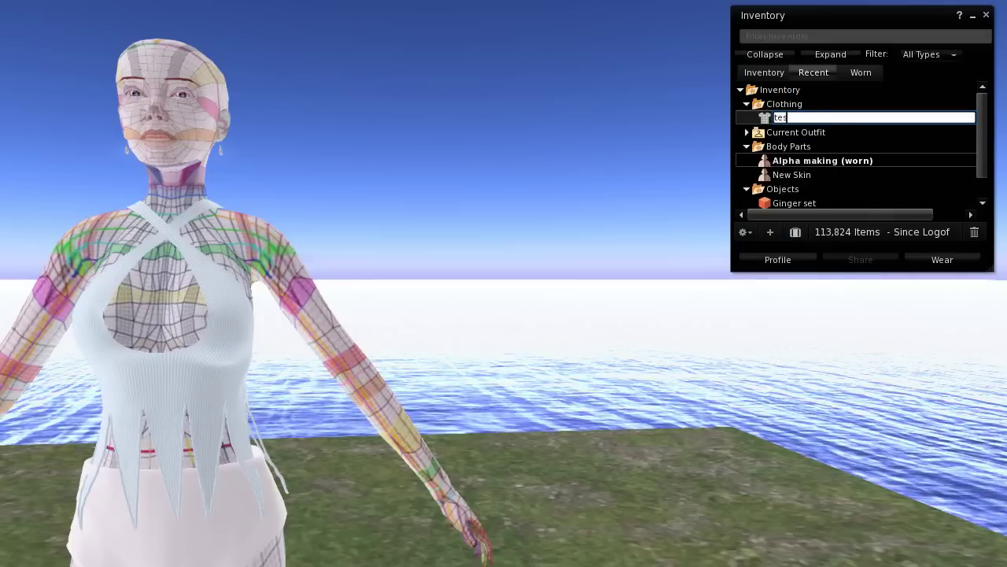
{"action": "type", "text": "t alpha"}
{"action": "key", "text": "Return"}
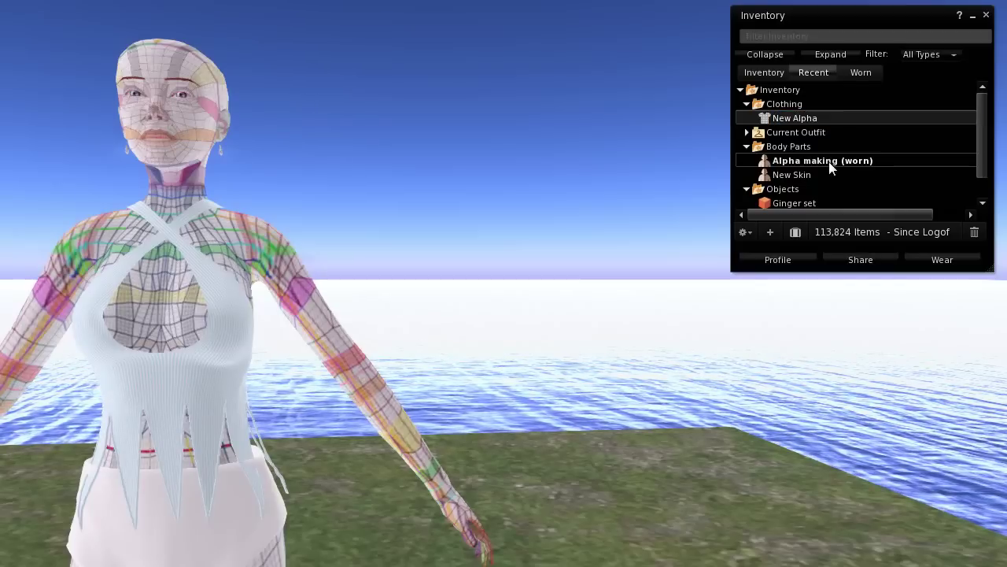
{"action": "right_click", "coordinate": [793, 119]}
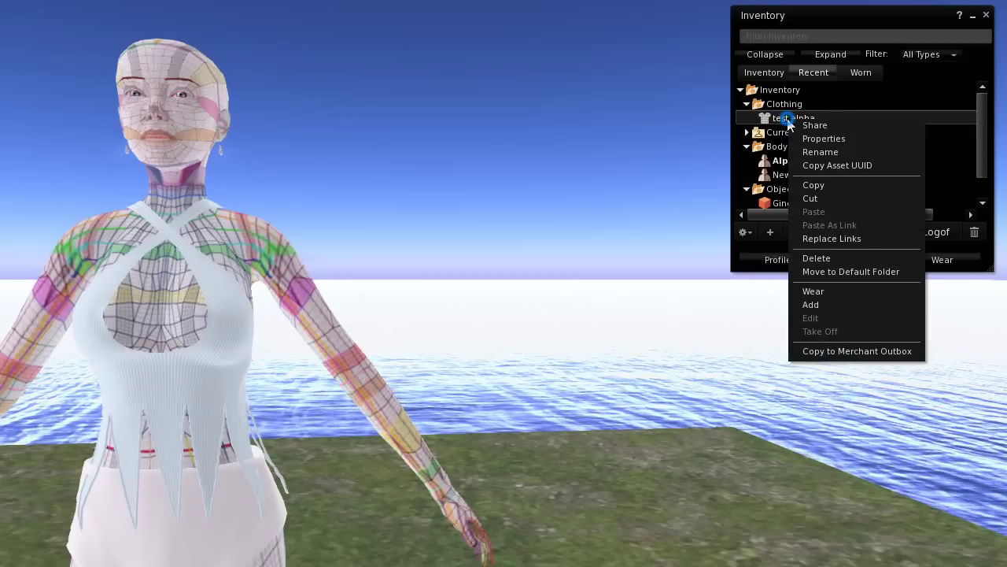
{"action": "left_click", "coordinate": [813, 292]}
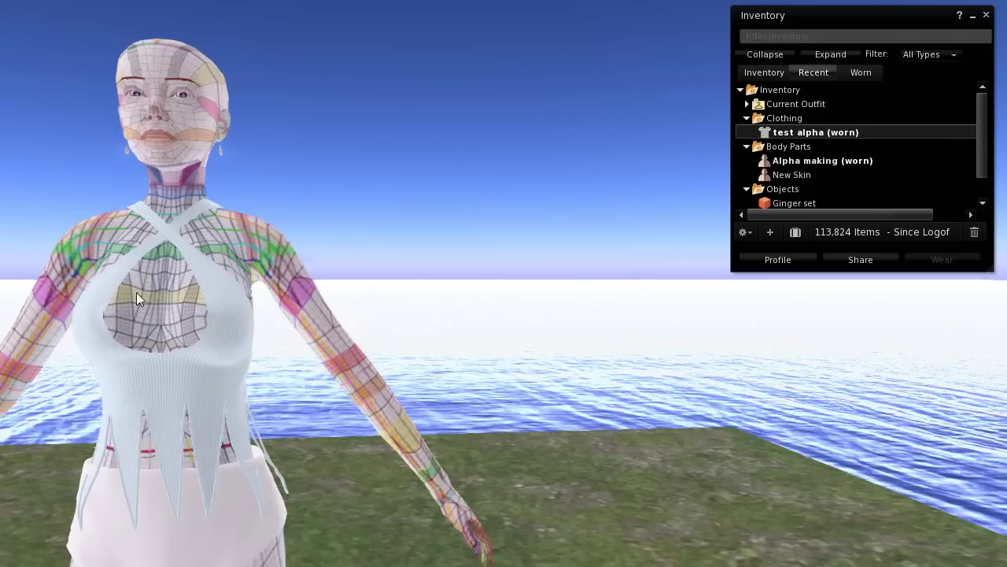
Edit the worn test alpha, list Local textures for its alpha slot, then switch to GIMP
{"action": "right_click", "coordinate": [784, 134]}
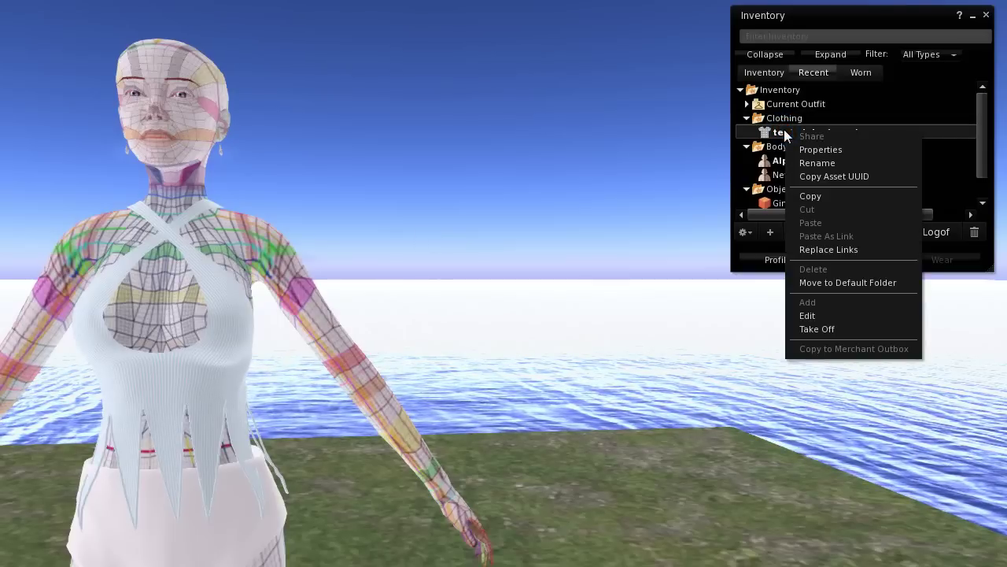
{"action": "left_click", "coordinate": [807, 316]}
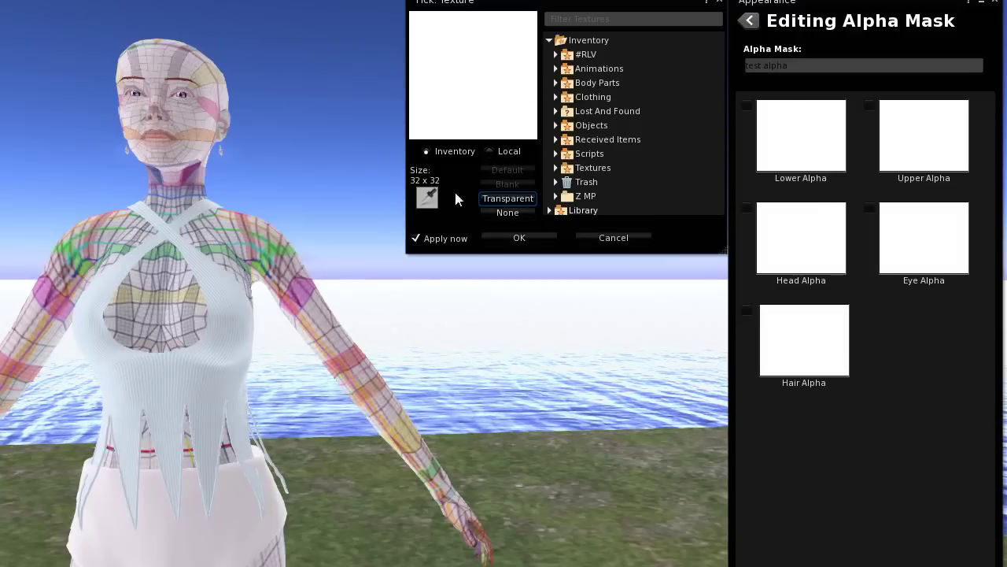
{"action": "left_click", "coordinate": [506, 151]}
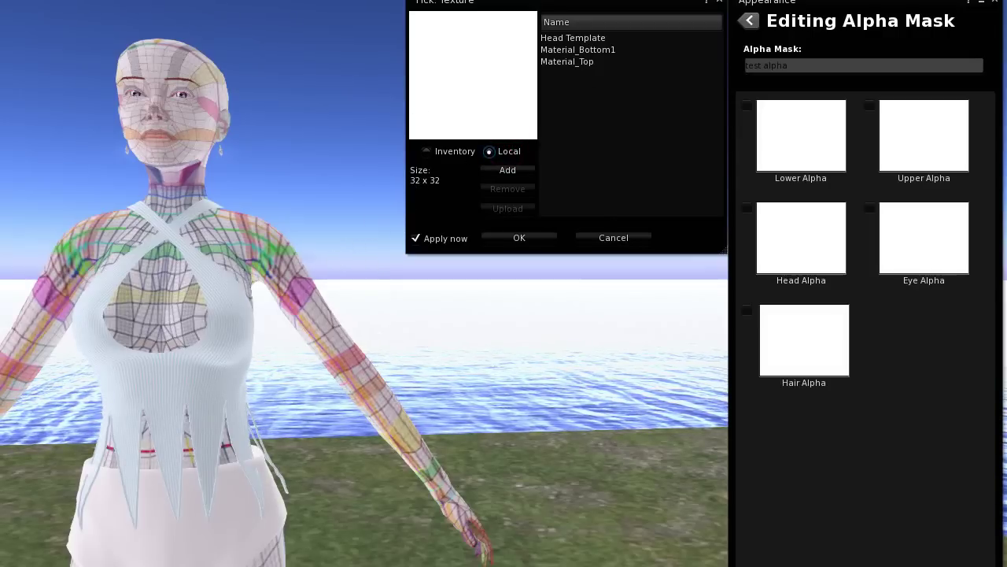
{"action": "key", "text": "alt+Tab"}
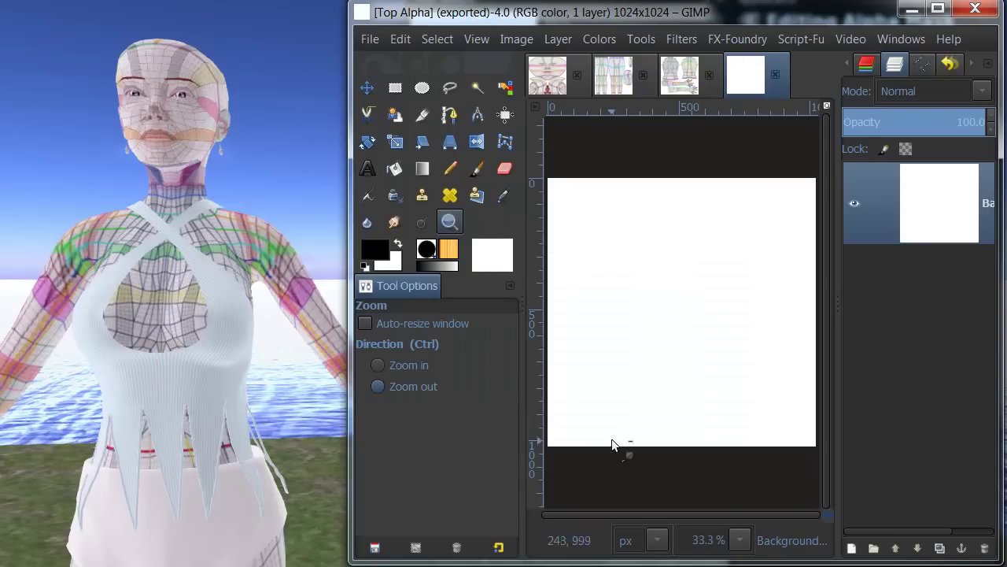
Show the whole Material_Bottom1 image zoomed out to 33.3% in a wider GIMP window
{"action": "left_click", "coordinate": [620, 81]}
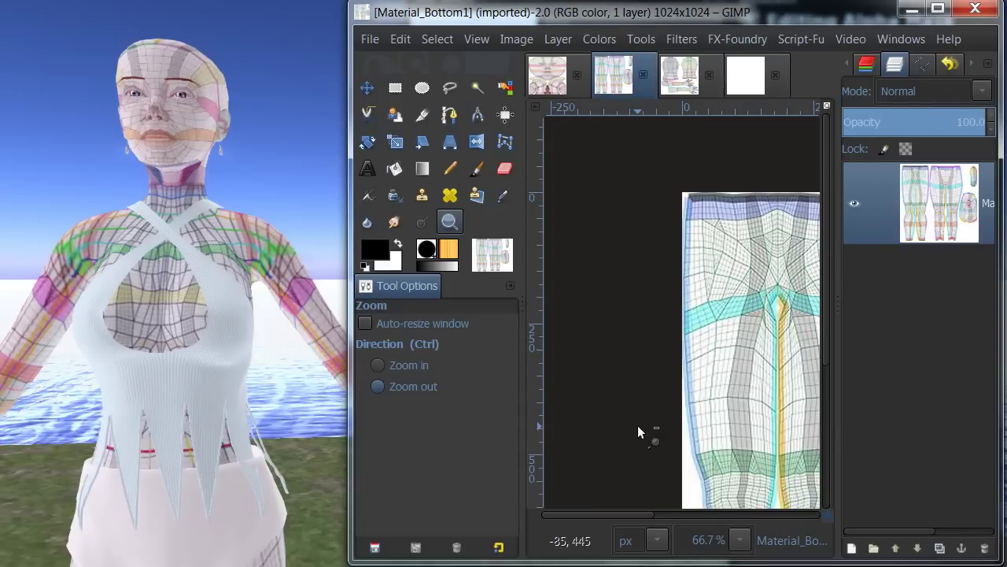
{"action": "left_click_drag", "start_coordinate": [638, 431], "coordinate": [519, 339]}
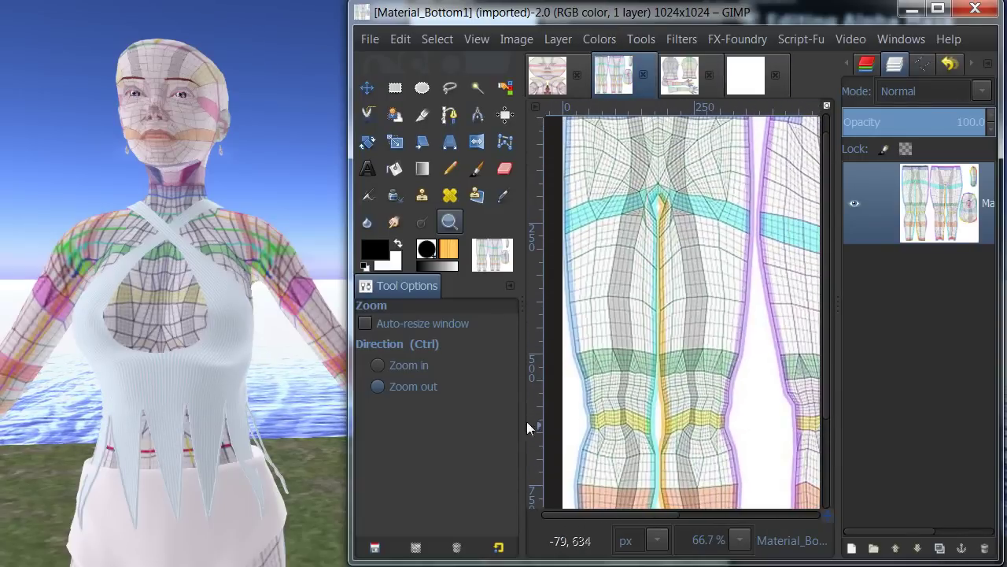
{"action": "left_click", "coordinate": [451, 224]}
{"action": "left_click", "coordinate": [706, 333]}
{"action": "left_click", "coordinate": [712, 335]}
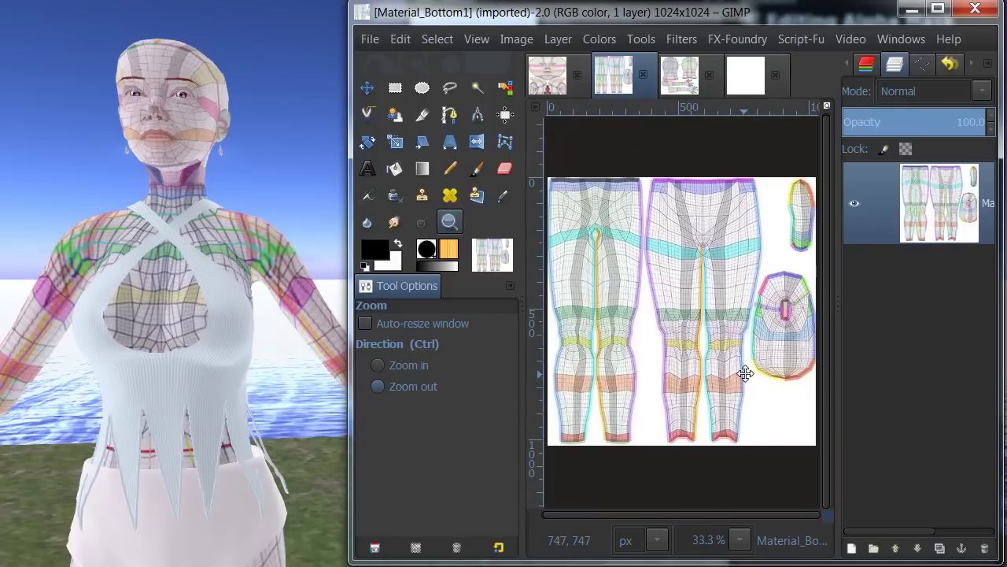
{"action": "mouse_move", "coordinate": [745, 373]}
{"action": "left_mouse_down"}
{"action": "mouse_move", "coordinate": [753, 367]}
{"action": "mouse_move", "coordinate": [731, 371]}
{"action": "left_mouse_up"}
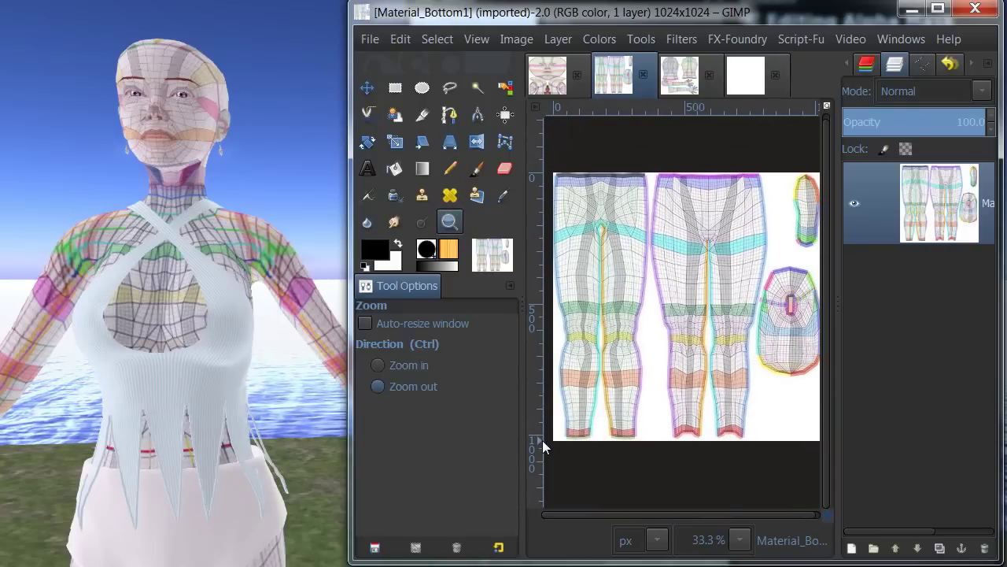
{"action": "left_click_drag", "start_coordinate": [352, 467], "coordinate": [310, 466]}
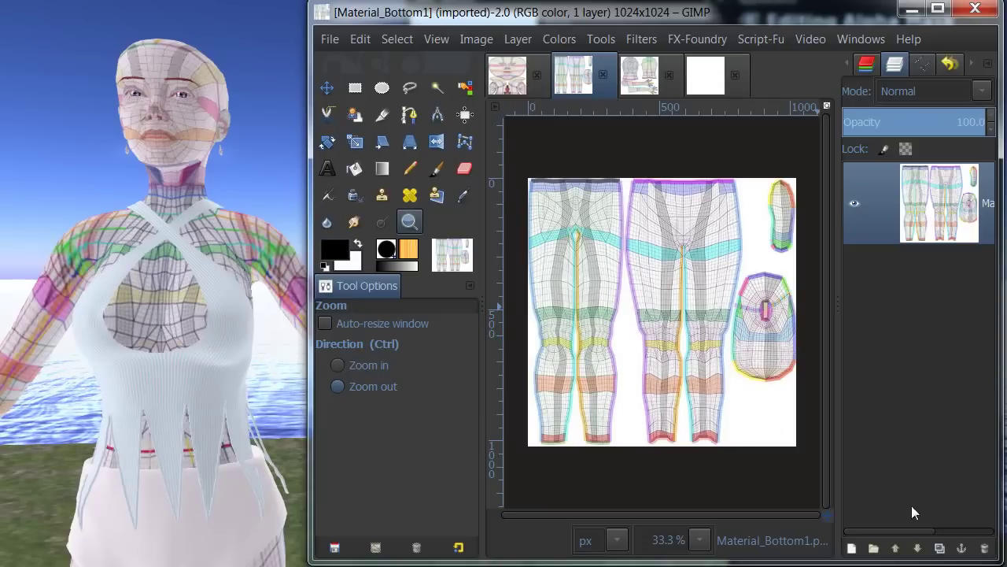
Add a transparent 1024×1024 layer above the Material_Bottom1 template and pick the Paintbrush
{"action": "left_click", "coordinate": [855, 548]}
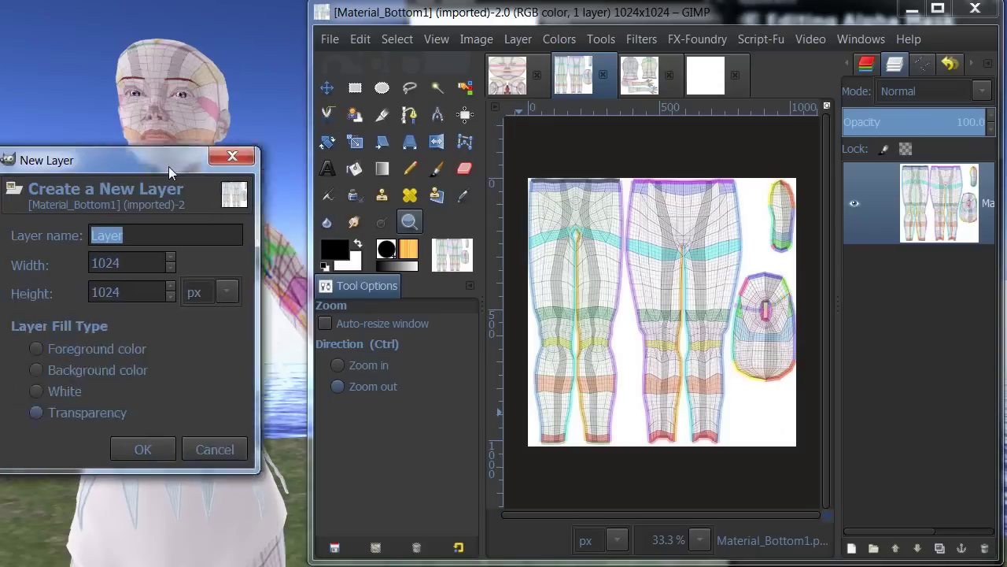
{"action": "left_click_drag", "start_coordinate": [114, 169], "coordinate": [299, 154]}
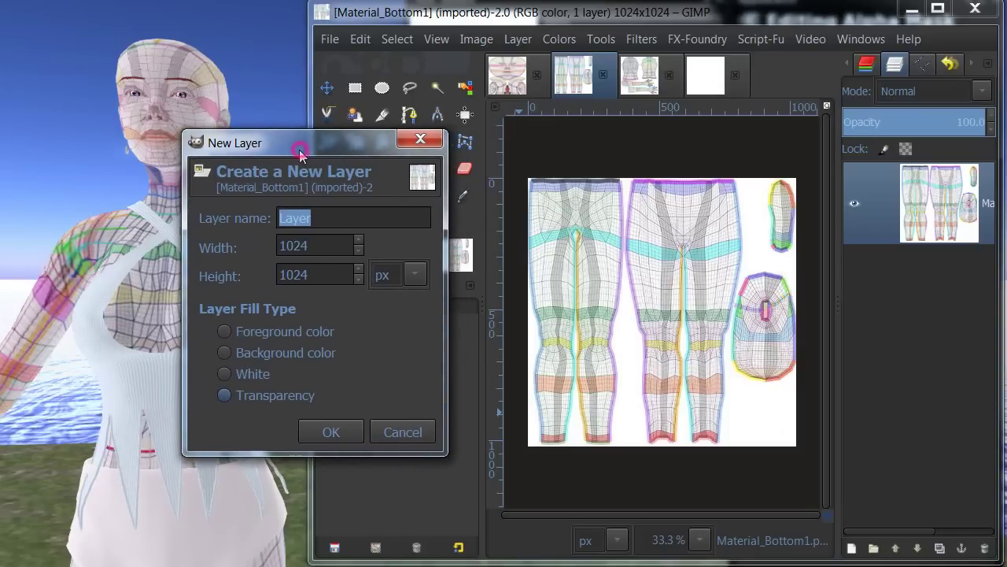
{"action": "left_click", "coordinate": [331, 433]}
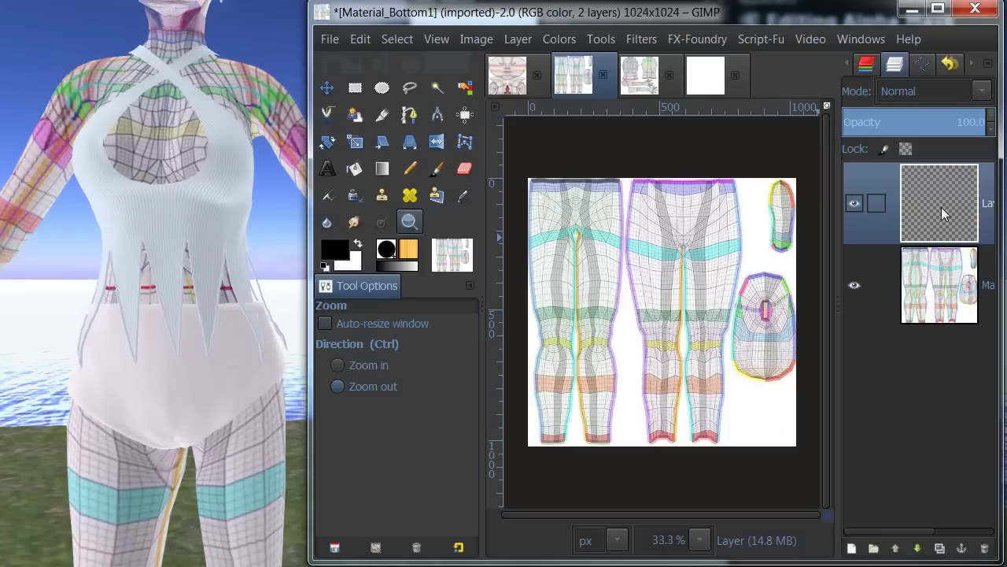
{"action": "left_click", "coordinate": [434, 171]}
Set white as the paint colour and enlarge the Paintbrush to about 270
{"action": "left_click", "coordinate": [358, 246]}
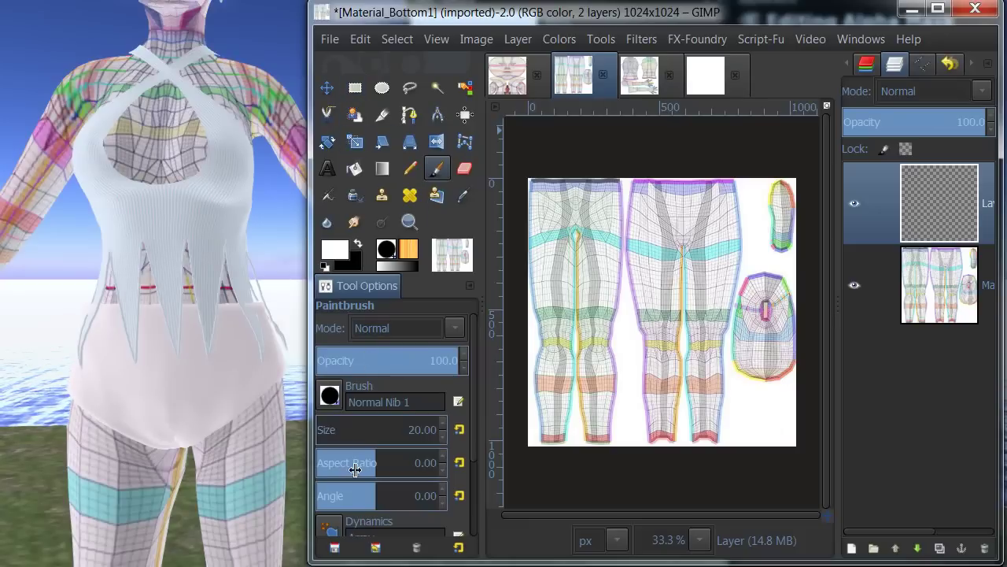
{"action": "left_click", "coordinate": [330, 529]}
{"action": "scroll", "coordinate": [392, 362], "scroll_direction": "up", "scroll_amount": 3}
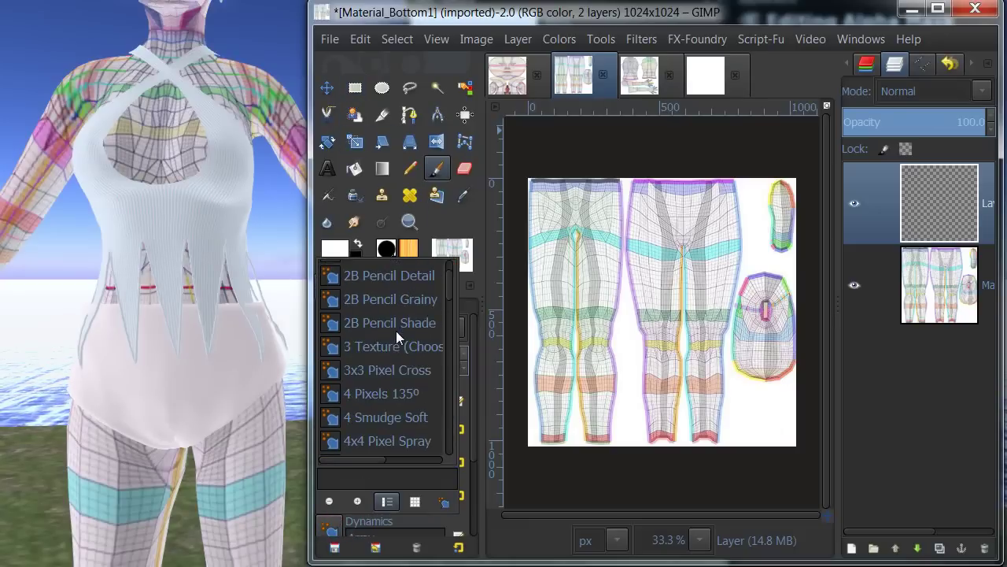
{"action": "scroll", "coordinate": [392, 323], "scroll_direction": "up", "scroll_amount": 4}
{"action": "left_click", "coordinate": [386, 273]}
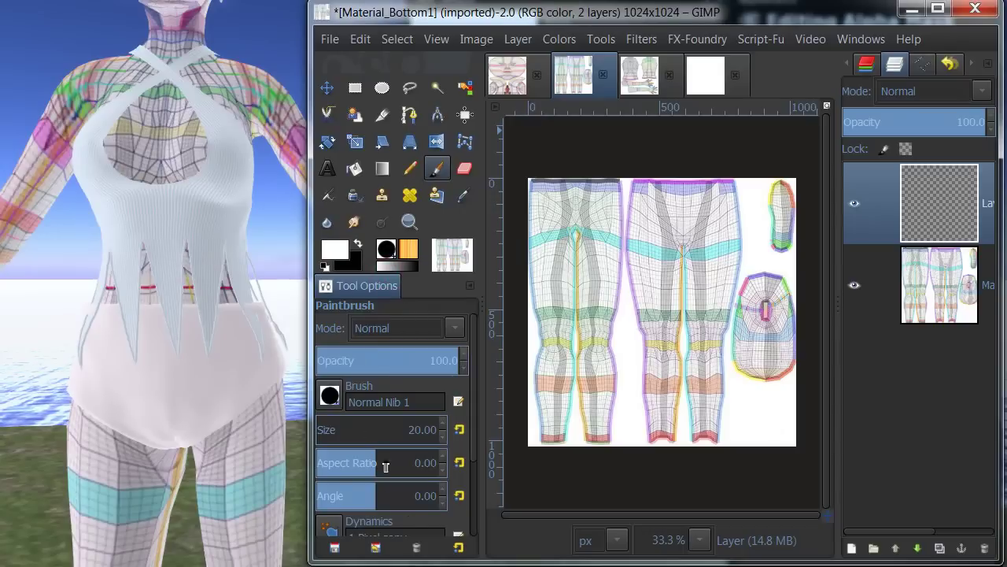
{"action": "left_click", "coordinate": [328, 430]}
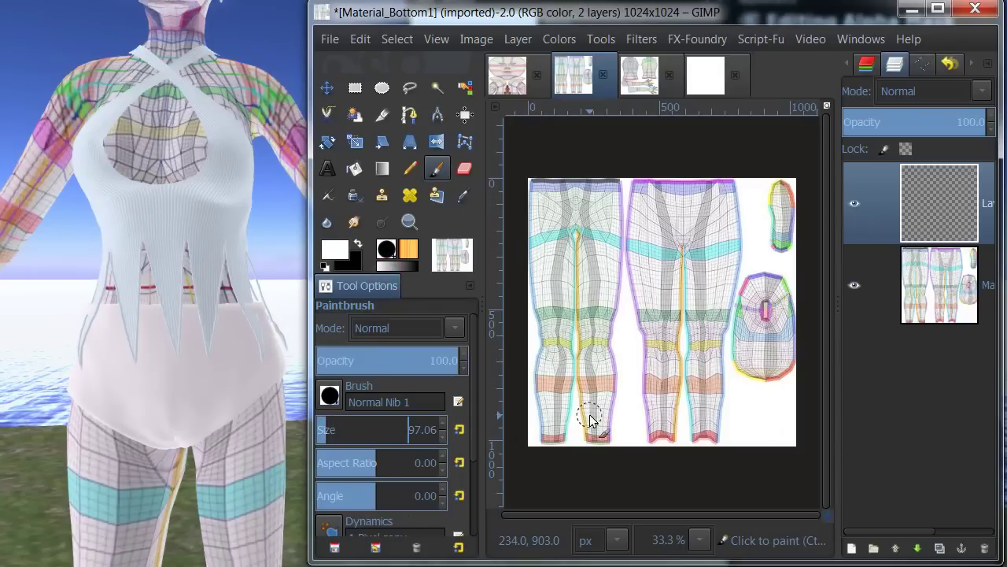
{"action": "left_click_drag", "start_coordinate": [337, 435], "coordinate": [406, 431]}
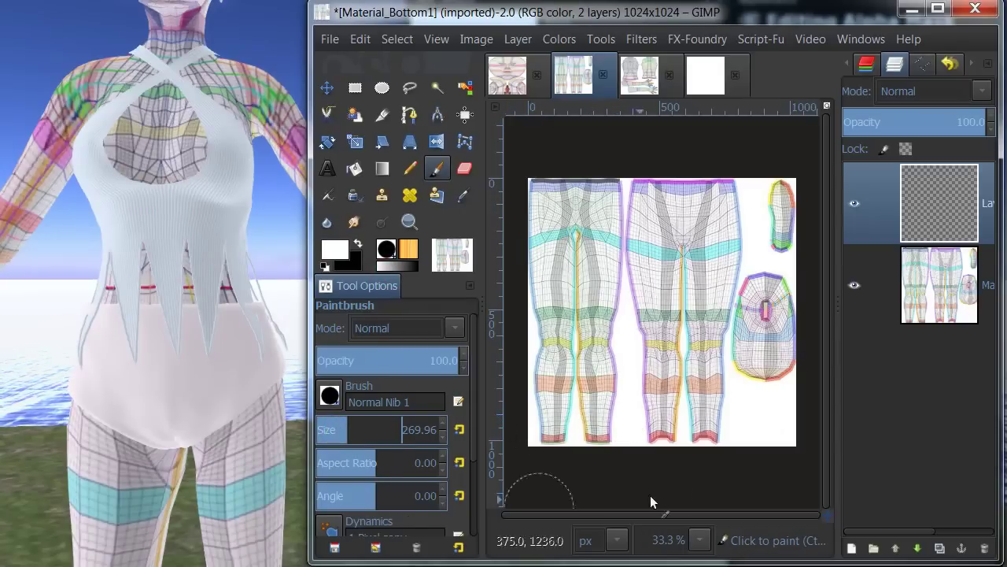
Paint white over the leg and foot pieces, leaving only the hip strip
{"action": "mouse_move", "coordinate": [567, 439]}
{"action": "left_mouse_down"}
{"action": "mouse_move", "coordinate": [707, 436]}
{"action": "mouse_move", "coordinate": [772, 381]}
{"action": "mouse_move", "coordinate": [804, 249]}
{"action": "mouse_move", "coordinate": [806, 178]}
{"action": "mouse_move", "coordinate": [767, 318]}
{"action": "mouse_move", "coordinate": [765, 369]}
{"action": "mouse_move", "coordinate": [764, 309]}
{"action": "mouse_move", "coordinate": [775, 284]}
{"action": "mouse_move", "coordinate": [756, 420]}
{"action": "left_mouse_up"}
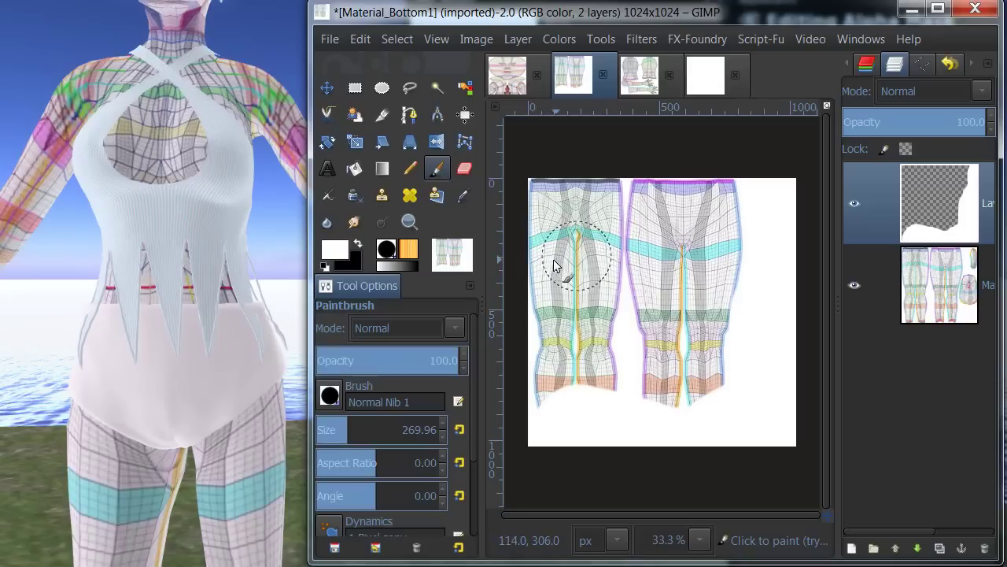
{"action": "mouse_move", "coordinate": [551, 270]}
{"action": "left_mouse_down"}
{"action": "mouse_move", "coordinate": [694, 286]}
{"action": "mouse_move", "coordinate": [744, 275]}
{"action": "mouse_move", "coordinate": [700, 287]}
{"action": "mouse_move", "coordinate": [702, 351]}
{"action": "mouse_move", "coordinate": [719, 365]}
{"action": "mouse_move", "coordinate": [721, 323]}
{"action": "mouse_move", "coordinate": [681, 384]}
{"action": "mouse_move", "coordinate": [660, 324]}
{"action": "mouse_move", "coordinate": [646, 407]}
{"action": "mouse_move", "coordinate": [585, 319]}
{"action": "mouse_move", "coordinate": [585, 303]}
{"action": "mouse_move", "coordinate": [574, 378]}
{"action": "mouse_move", "coordinate": [556, 315]}
{"action": "mouse_move", "coordinate": [560, 415]}
{"action": "mouse_move", "coordinate": [553, 274]}
{"action": "left_mouse_up"}
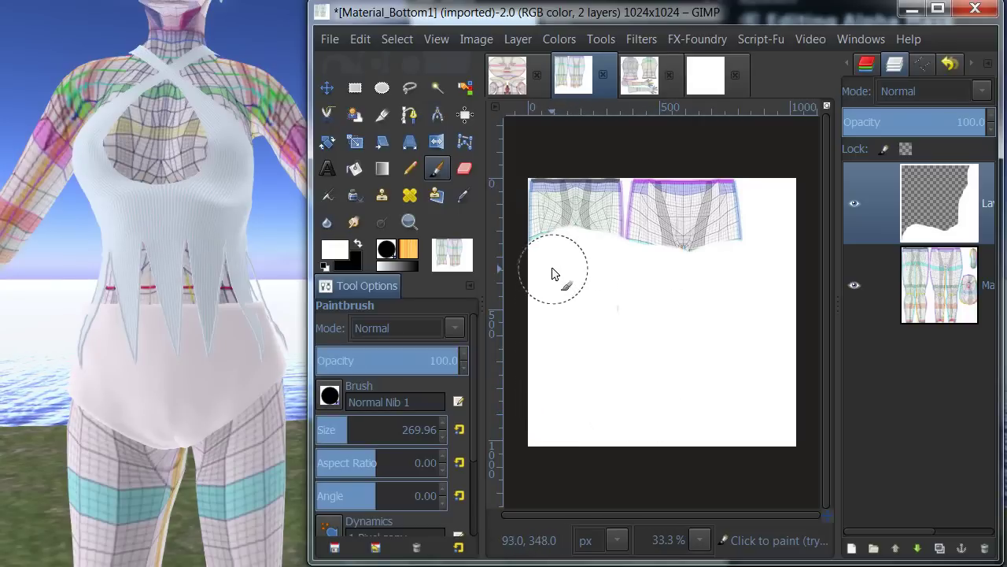
{"action": "left_click", "coordinate": [549, 271]}
{"action": "left_click", "coordinate": [629, 274]}
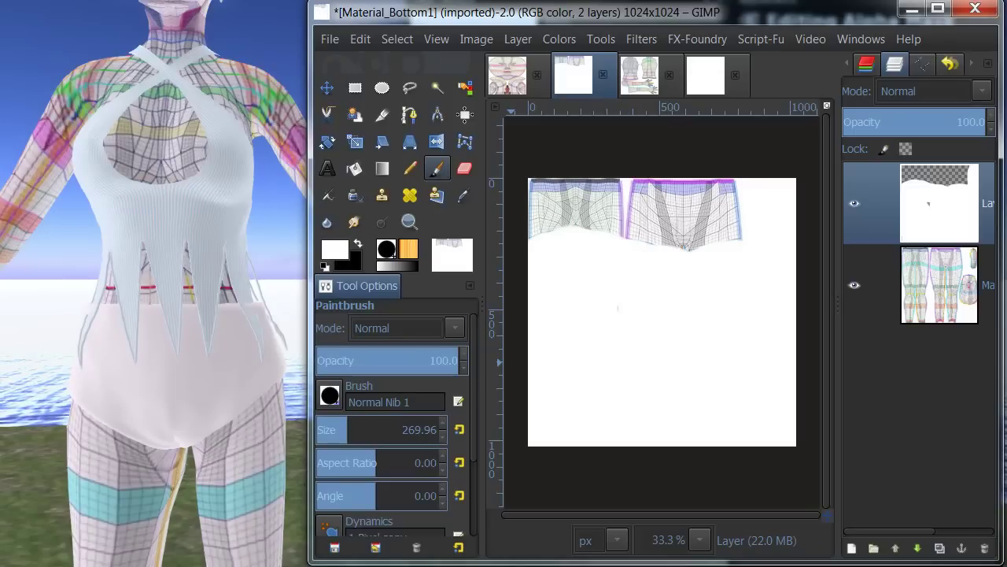
{"action": "left_click", "coordinate": [103, 502]}
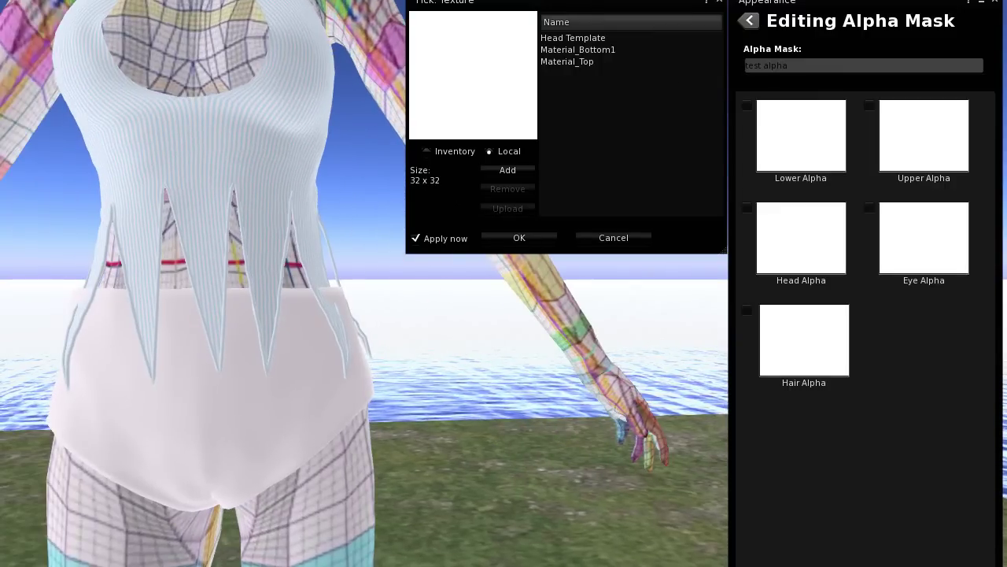
{"action": "key", "text": "alt+Tab"}
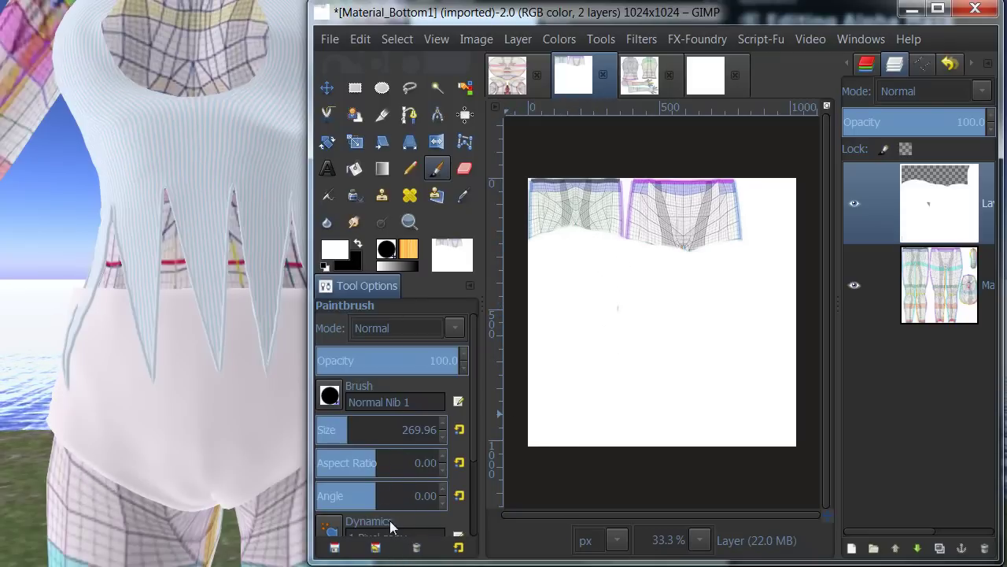
Zoom in to about 150% on the crotch and hip boundary
{"action": "left_click", "coordinate": [410, 222]}
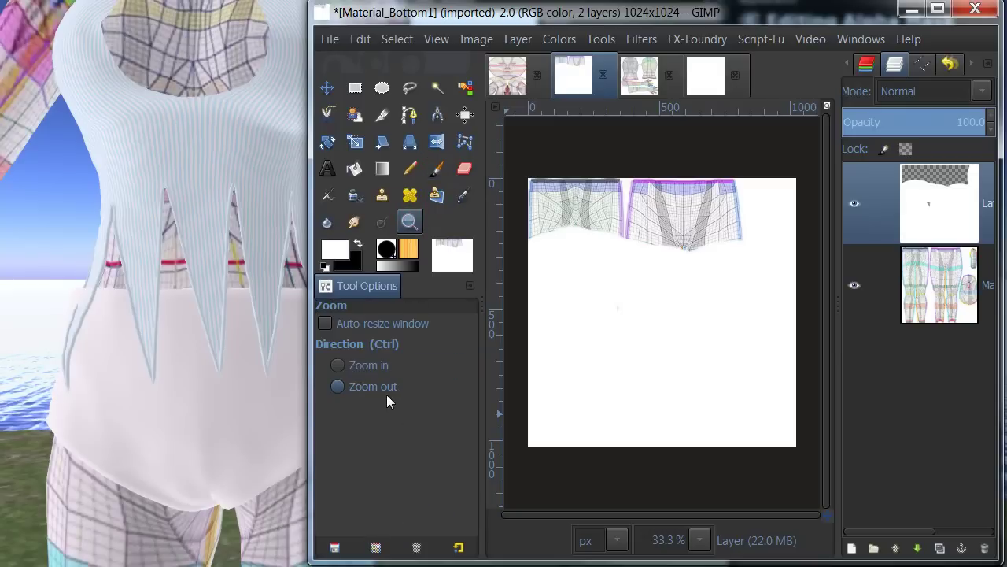
{"action": "left_click", "coordinate": [364, 369]}
{"action": "left_click", "coordinate": [602, 220]}
{"action": "left_click", "coordinate": [591, 228]}
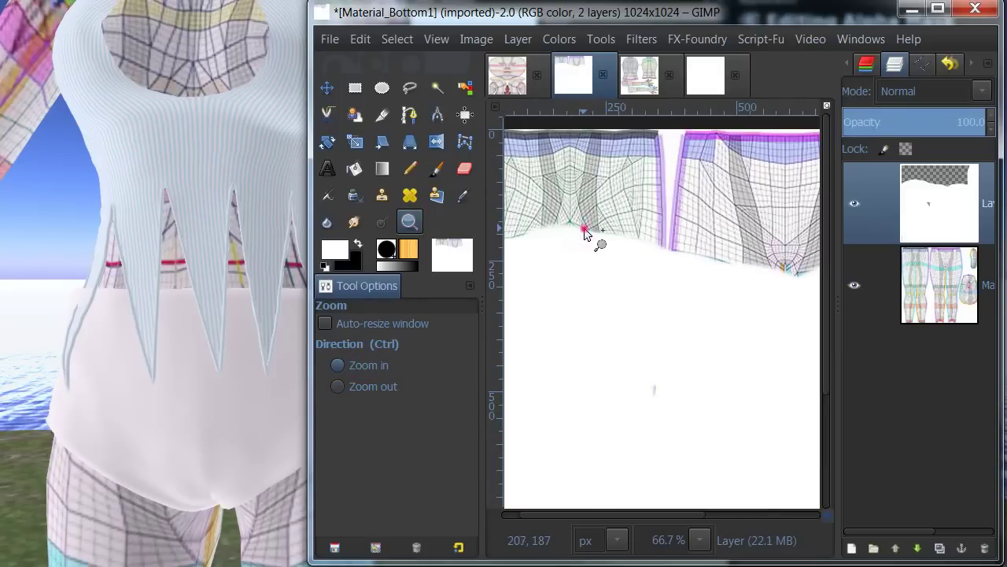
{"action": "left_click", "coordinate": [590, 235]}
{"action": "left_click", "coordinate": [577, 378]}
{"action": "left_click_drag", "start_coordinate": [578, 378], "coordinate": [750, 443]}
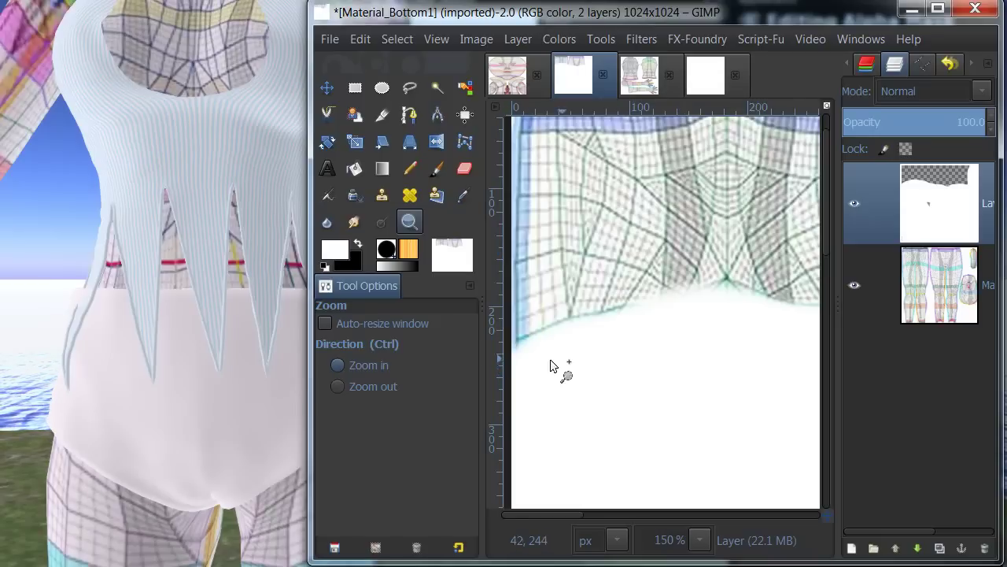
With a 129-size Paintbrush, paint white over the mesh lines below the hips and crotch
{"action": "left_click", "coordinate": [437, 171]}
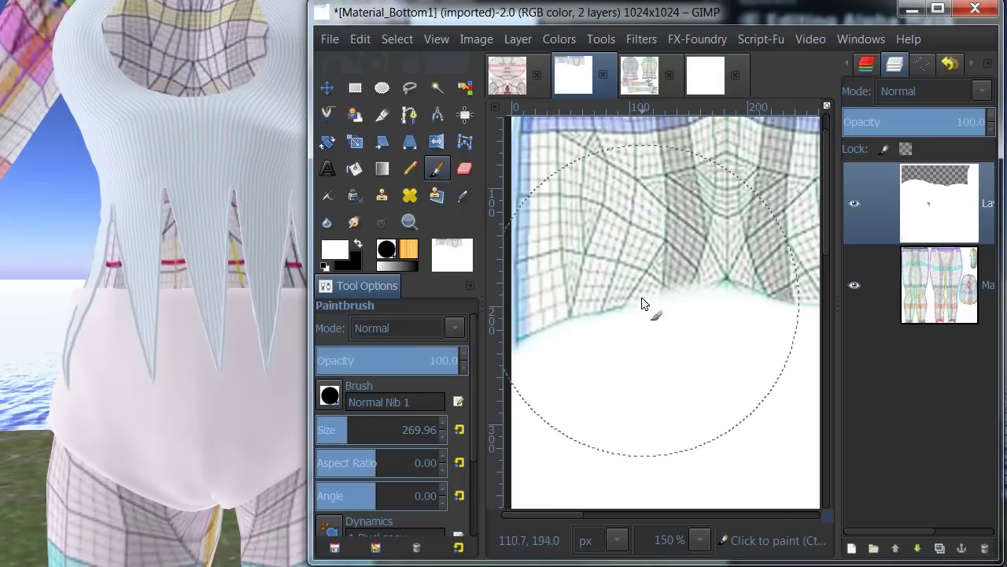
{"action": "left_click", "coordinate": [331, 432]}
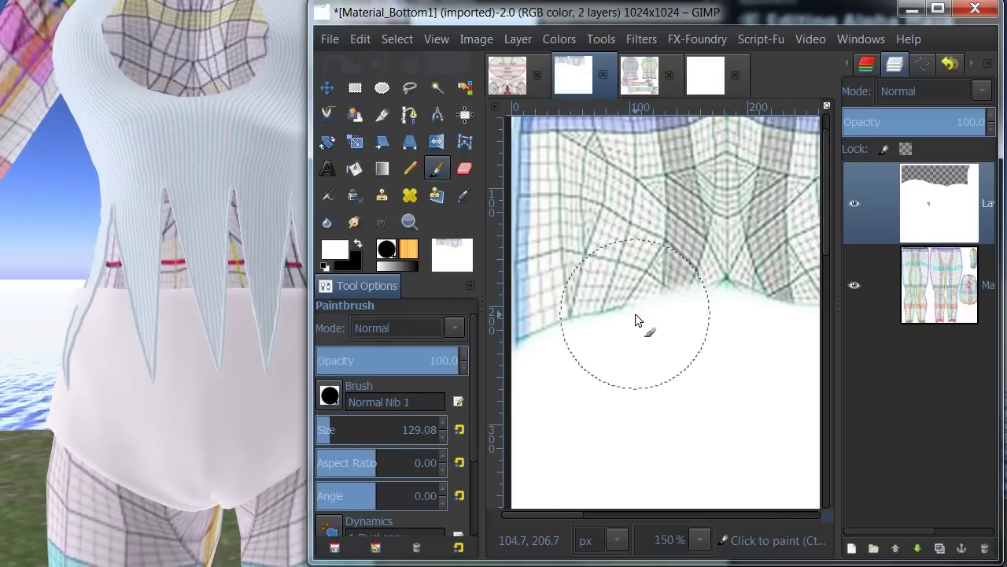
{"action": "mouse_move", "coordinate": [637, 317]}
{"action": "left_mouse_down"}
{"action": "mouse_move", "coordinate": [591, 290]}
{"action": "mouse_move", "coordinate": [563, 297]}
{"action": "mouse_move", "coordinate": [557, 281]}
{"action": "mouse_move", "coordinate": [611, 288]}
{"action": "mouse_move", "coordinate": [653, 317]}
{"action": "mouse_move", "coordinate": [620, 289]}
{"action": "mouse_move", "coordinate": [513, 254]}
{"action": "mouse_move", "coordinate": [572, 274]}
{"action": "left_mouse_up"}
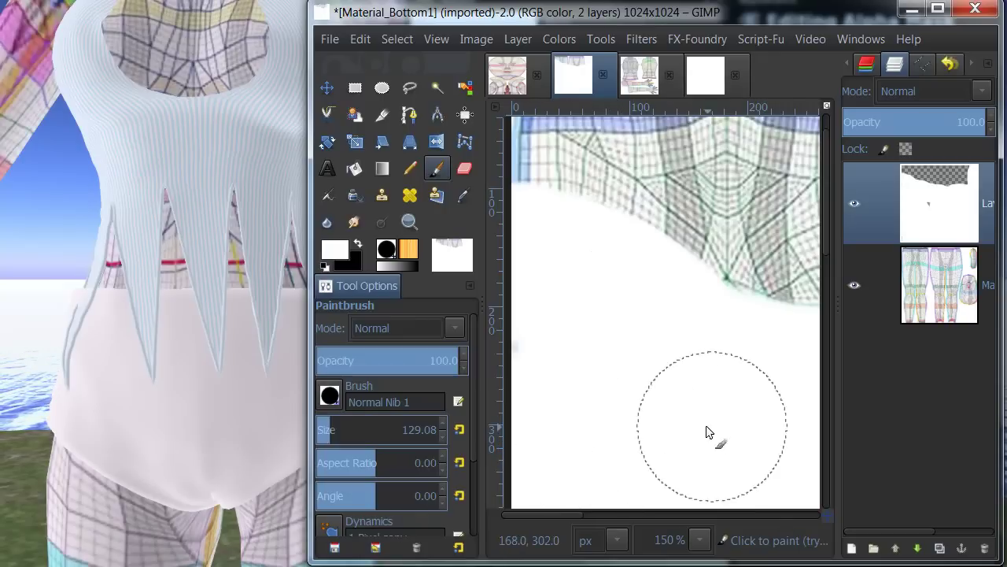
{"action": "scroll", "coordinate": [577, 435], "scroll_direction": "right", "scroll_amount": 3}
{"action": "scroll", "coordinate": [577, 435], "scroll_direction": "up", "scroll_amount": 1}
{"action": "scroll", "coordinate": [548, 443], "scroll_direction": "right", "scroll_amount": 1}
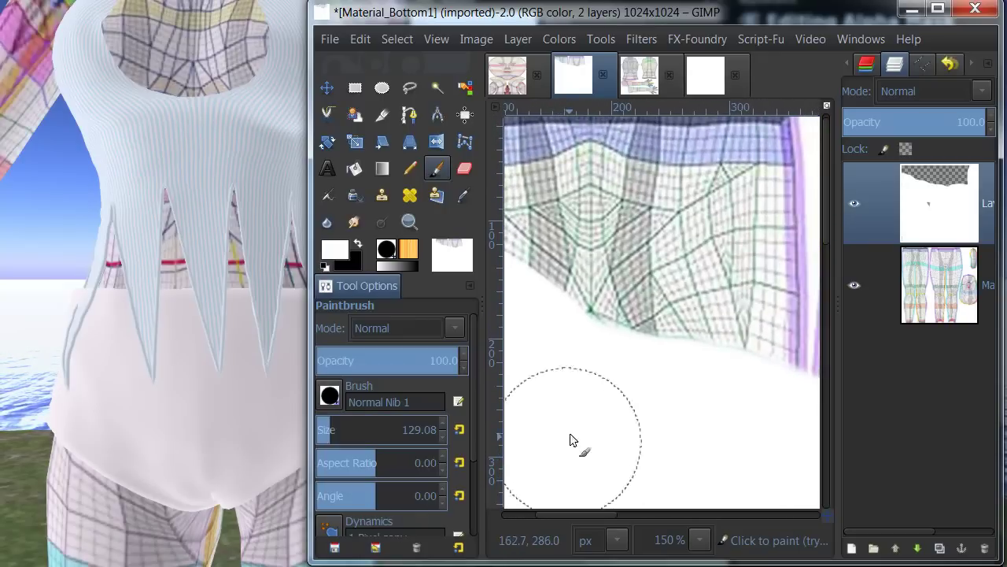
{"action": "mouse_move", "coordinate": [692, 359]}
{"action": "left_mouse_down"}
{"action": "mouse_move", "coordinate": [706, 326]}
{"action": "mouse_move", "coordinate": [737, 301]}
{"action": "mouse_move", "coordinate": [776, 292]}
{"action": "mouse_move", "coordinate": [785, 341]}
{"action": "mouse_move", "coordinate": [697, 341]}
{"action": "mouse_move", "coordinate": [677, 367]}
{"action": "mouse_move", "coordinate": [682, 355]}
{"action": "left_mouse_up"}
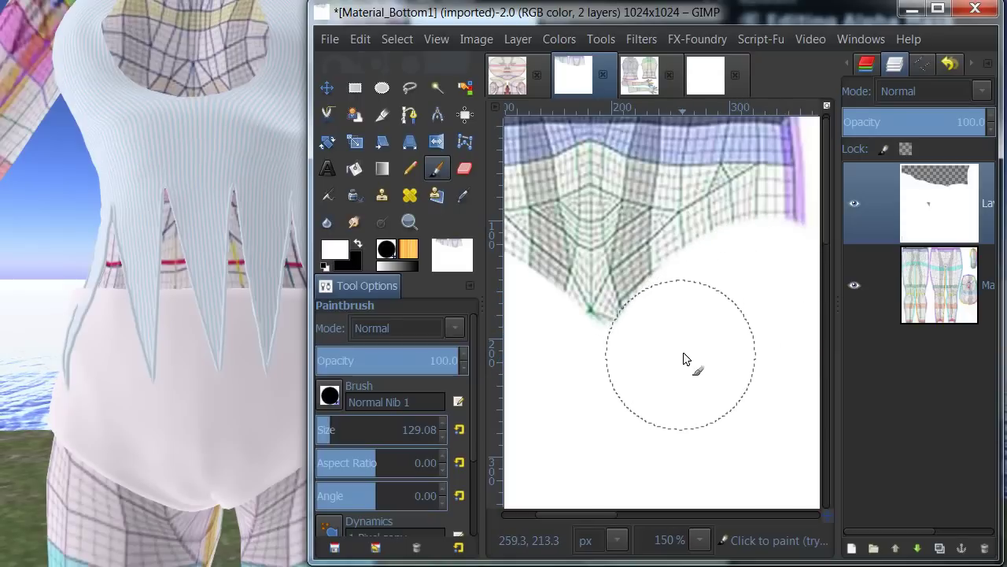
{"action": "scroll", "coordinate": [687, 394], "scroll_direction": "right", "scroll_amount": 6}
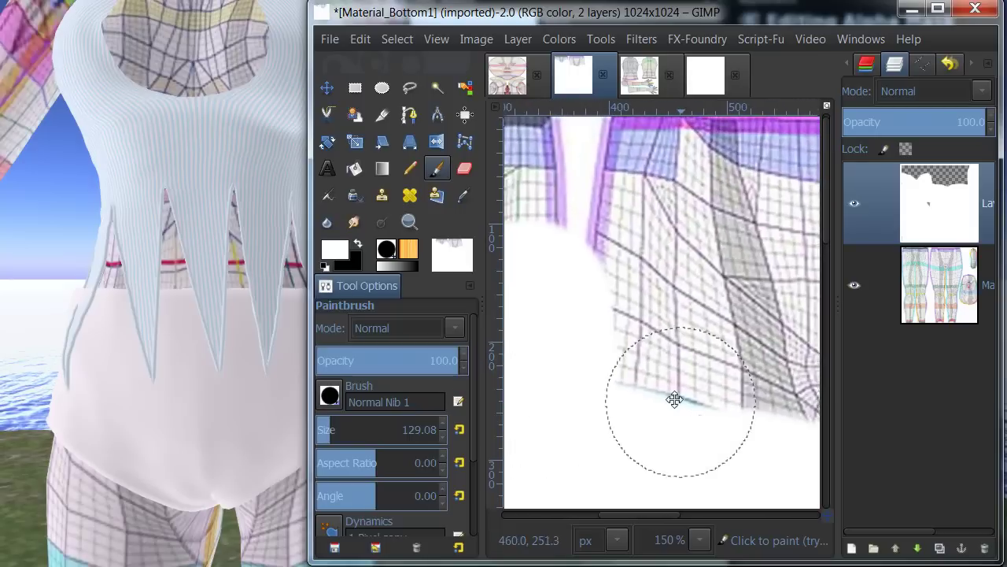
{"action": "scroll", "coordinate": [572, 395], "scroll_direction": "left", "scroll_amount": 1}
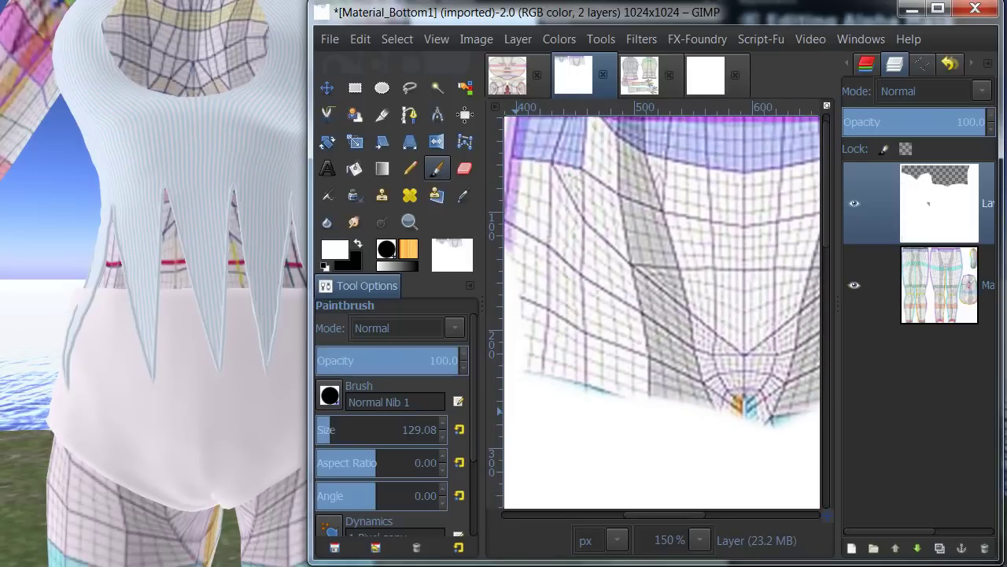
{"action": "key", "text": "alt+Tab"}
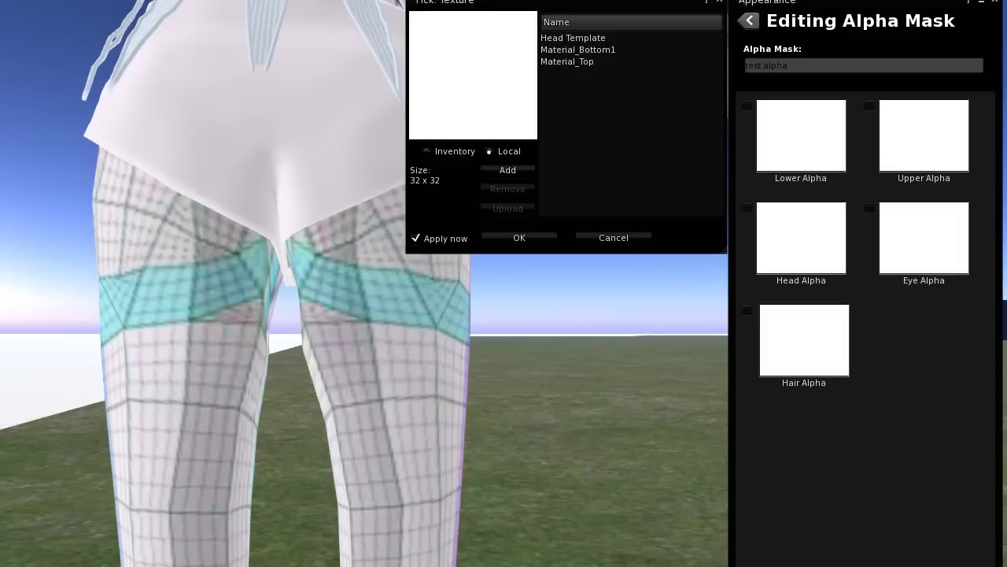
{"action": "key", "text": "alt+Tab"}
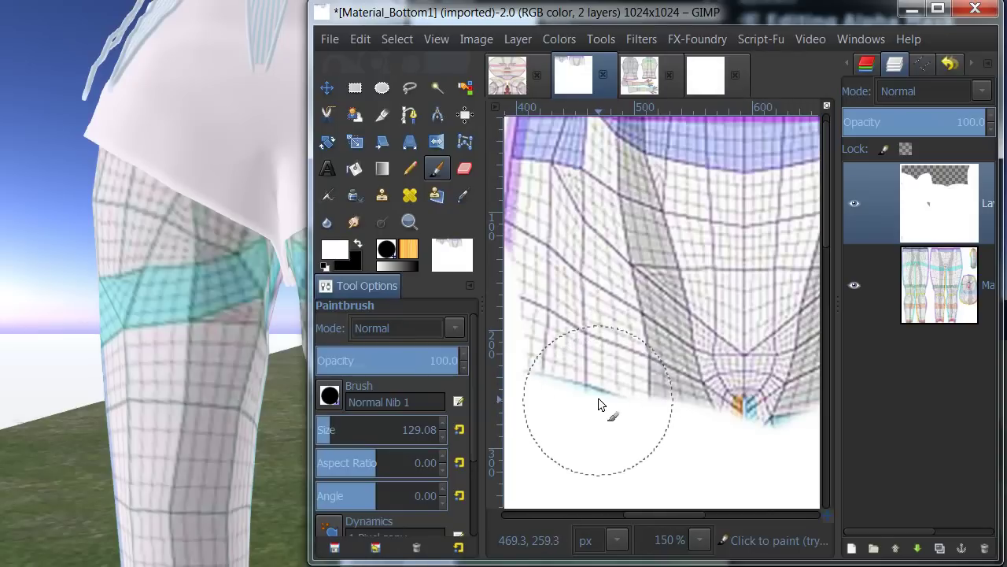
Paint white over the crotch grid lines and along the right hip edge of Material_Bottom1
{"action": "mouse_move", "coordinate": [592, 382]}
{"action": "left_mouse_down"}
{"action": "mouse_move", "coordinate": [670, 427]}
{"action": "mouse_move", "coordinate": [688, 451]}
{"action": "mouse_move", "coordinate": [574, 382]}
{"action": "mouse_move", "coordinate": [457, 293]}
{"action": "left_mouse_up"}
{"action": "left_click_drag", "start_coordinate": [685, 421], "coordinate": [556, 387]}
{"action": "mouse_move", "coordinate": [696, 446]}
{"action": "left_mouse_down"}
{"action": "mouse_move", "coordinate": [674, 425]}
{"action": "mouse_move", "coordinate": [662, 441]}
{"action": "mouse_move", "coordinate": [647, 427]}
{"action": "mouse_move", "coordinate": [816, 336]}
{"action": "mouse_move", "coordinate": [740, 394]}
{"action": "mouse_move", "coordinate": [727, 378]}
{"action": "mouse_move", "coordinate": [579, 447]}
{"action": "mouse_move", "coordinate": [567, 429]}
{"action": "mouse_move", "coordinate": [653, 439]}
{"action": "mouse_move", "coordinate": [672, 459]}
{"action": "left_mouse_up"}
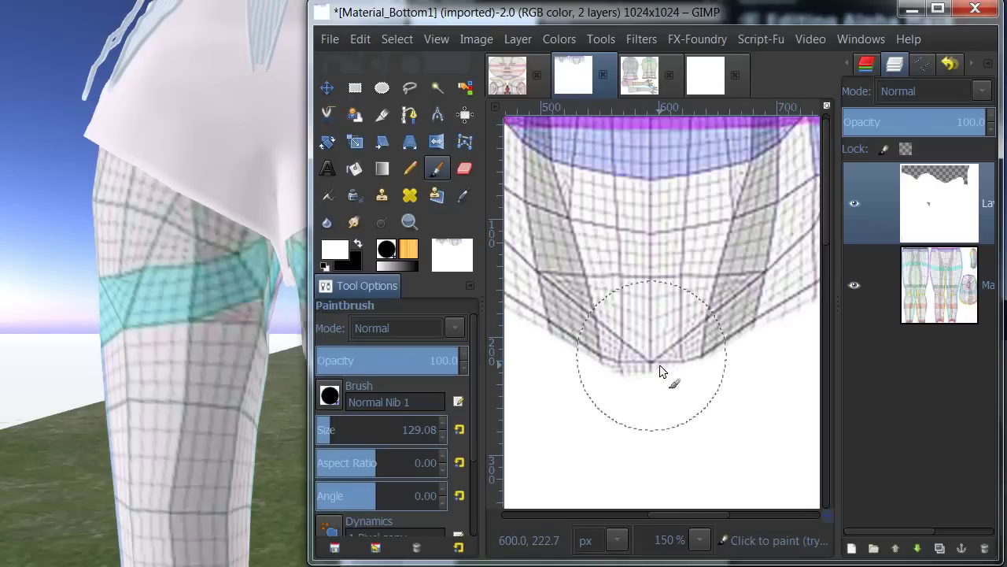
{"action": "scroll", "coordinate": [698, 373], "scroll_direction": "left", "scroll_amount": 10}
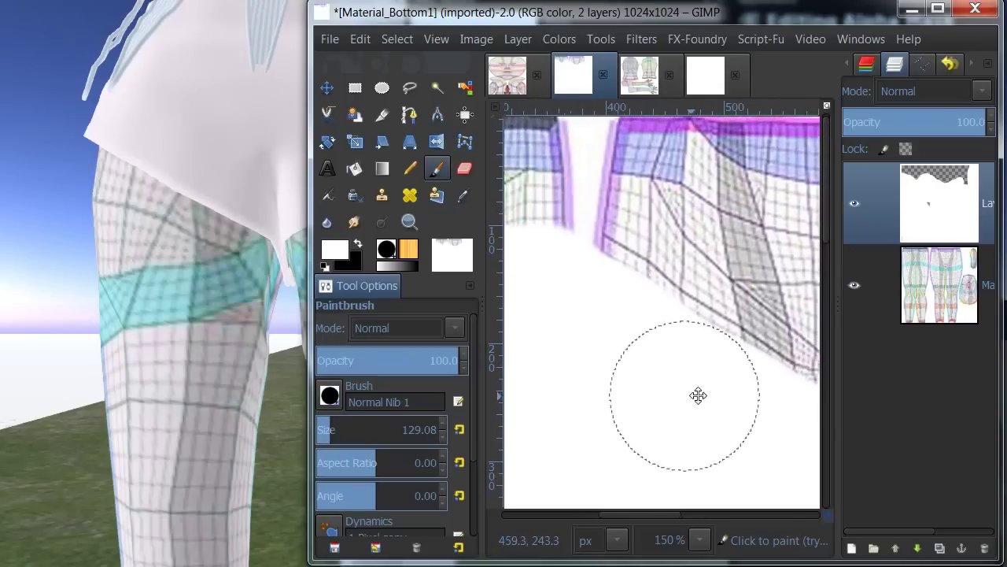
{"action": "scroll", "coordinate": [675, 405], "scroll_direction": "up", "scroll_amount": 1}
{"action": "left_click", "coordinate": [625, 421]}
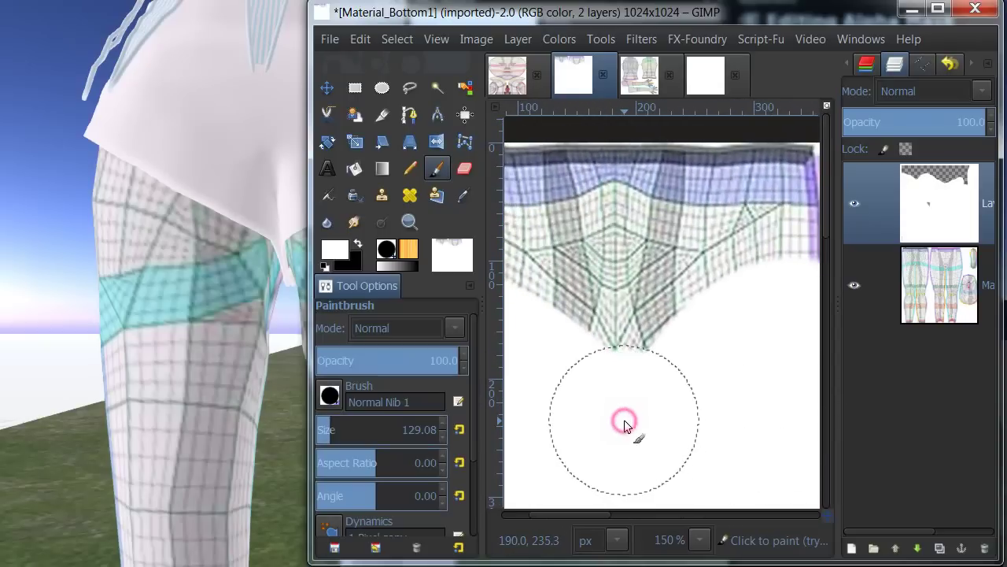
{"action": "scroll", "coordinate": [704, 416], "scroll_direction": "right", "scroll_amount": 3}
{"action": "scroll", "coordinate": [561, 424], "scroll_direction": "down", "scroll_amount": 3}
{"action": "scroll", "coordinate": [668, 348], "scroll_direction": "down", "scroll_amount": 3}
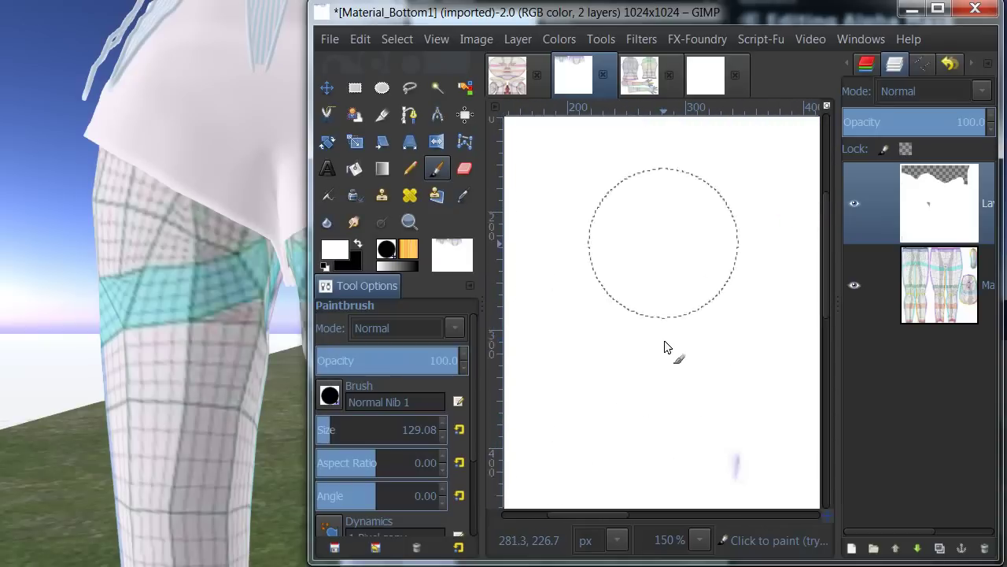
{"action": "scroll", "coordinate": [672, 348], "scroll_direction": "up", "scroll_amount": 4}
{"action": "scroll", "coordinate": [672, 348], "scroll_direction": "left", "scroll_amount": 2}
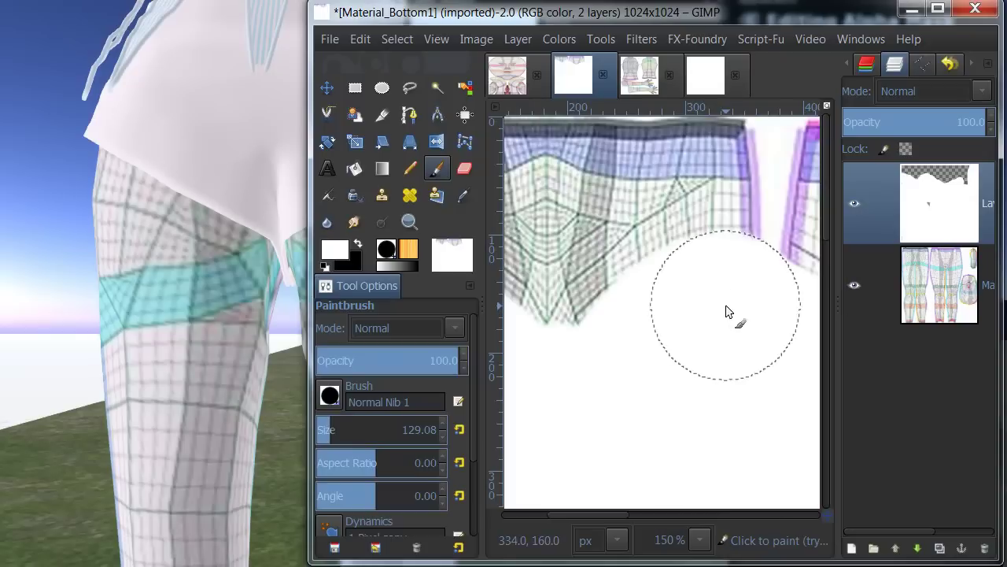
Hide the template layer to preview the lower-body mask on its own
{"action": "left_click", "coordinate": [854, 285]}
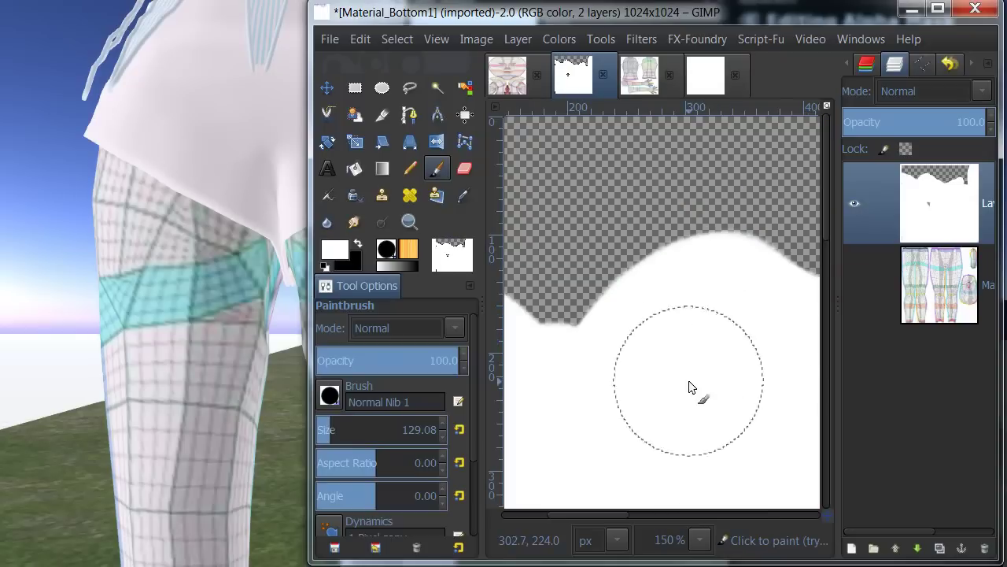
{"action": "scroll", "coordinate": [687, 384], "scroll_direction": "down", "scroll_amount": 5}
{"action": "left_click", "coordinate": [747, 321]}
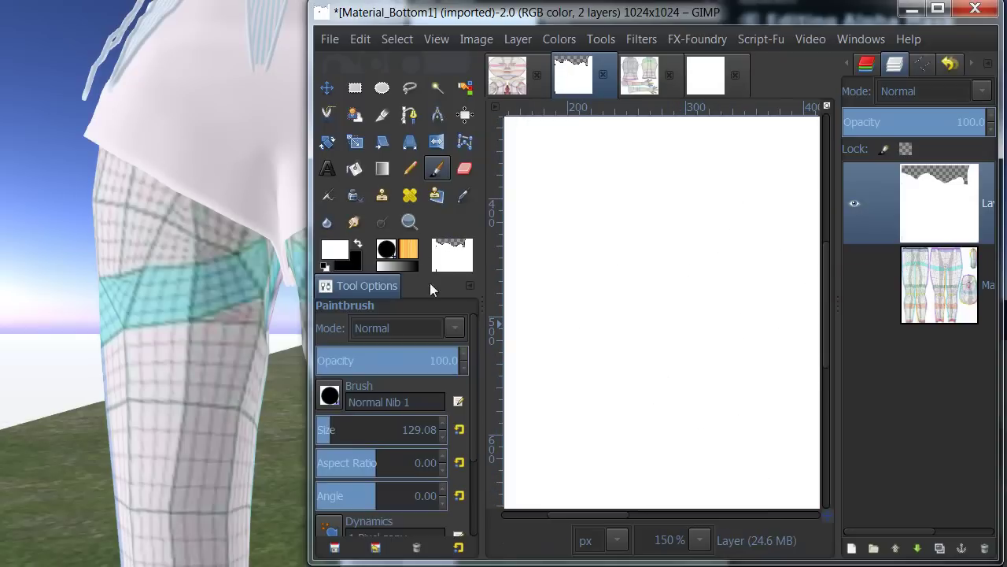
Zoom out to see the whole mask, then switch to the Paintbrush tool
{"action": "left_click", "coordinate": [409, 221]}
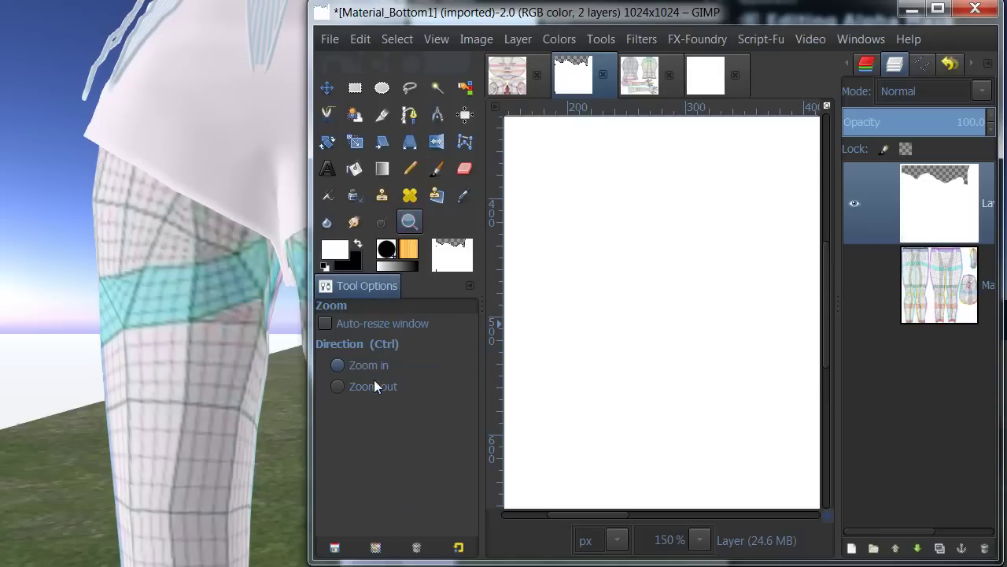
{"action": "left_click", "coordinate": [571, 359]}
{"action": "left_click", "coordinate": [573, 356]}
{"action": "left_click", "coordinate": [573, 356]}
{"action": "left_click", "coordinate": [574, 359]}
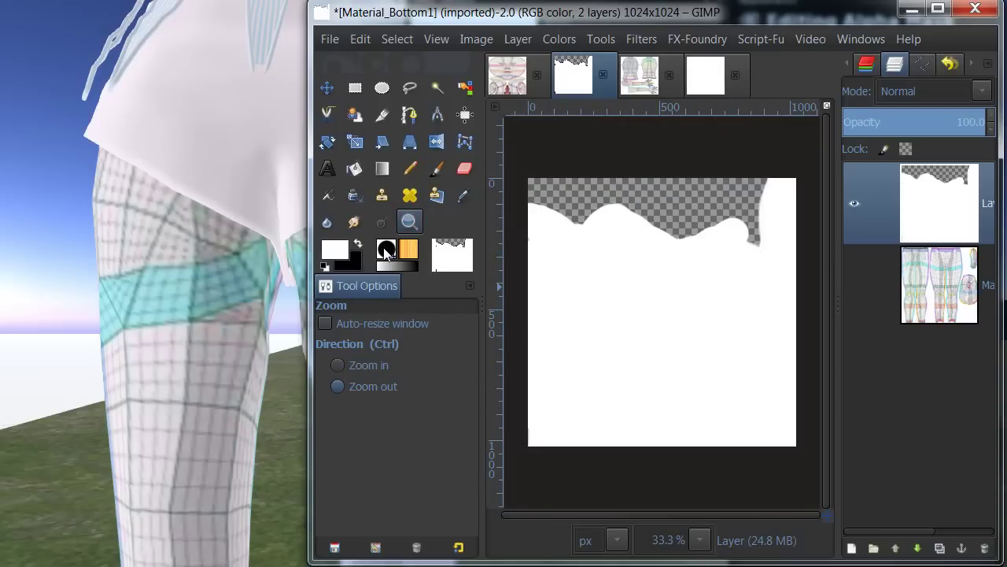
{"action": "left_click", "coordinate": [437, 168]}
{"action": "left_click", "coordinate": [742, 237]}
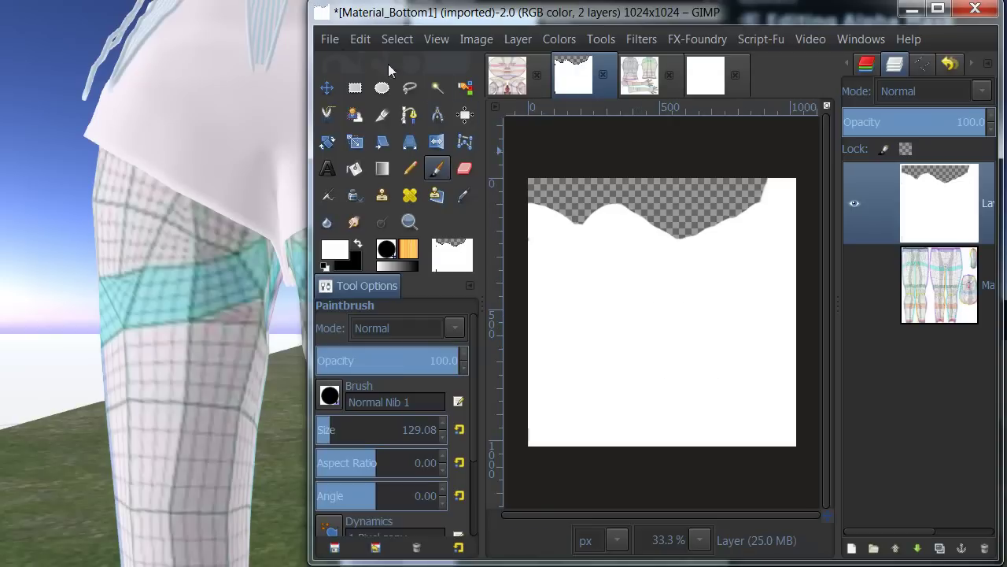
Export the lower-body mask as 'Bolttom Alpha.png' in templates, accepting the PNG options
{"action": "left_click", "coordinate": [330, 39]}
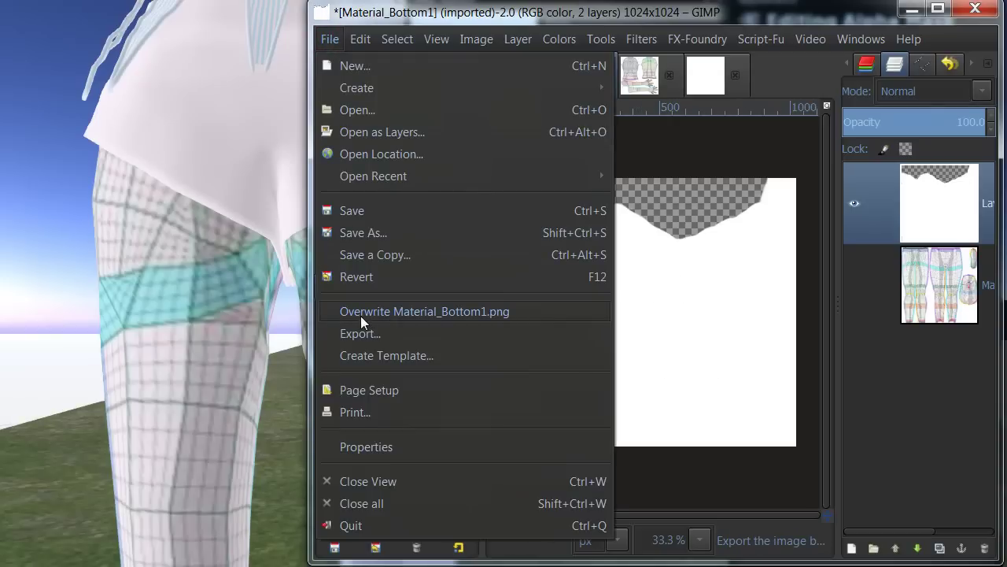
{"action": "left_click", "coordinate": [350, 333]}
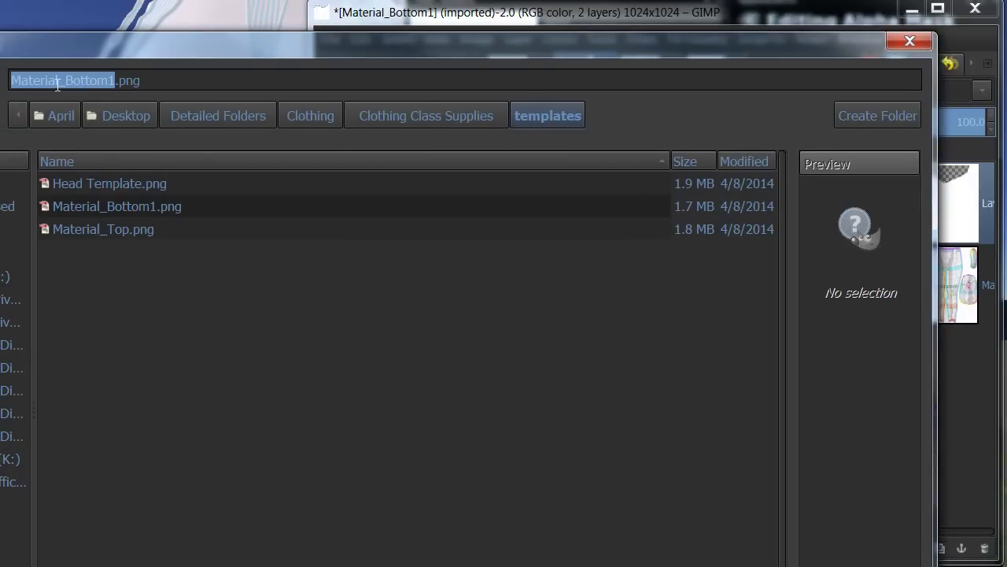
{"action": "left_click", "coordinate": [56, 83]}
{"action": "left_click_drag", "start_coordinate": [110, 82], "coordinate": [25, 82]}
{"action": "type", "text": "B"}
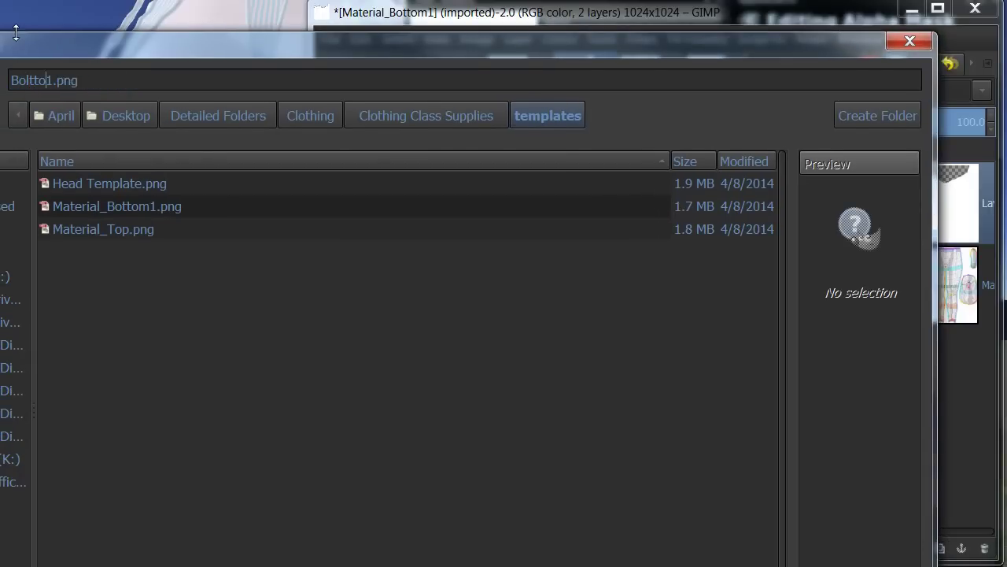
{"action": "type", "text": "olttom Alpha"}
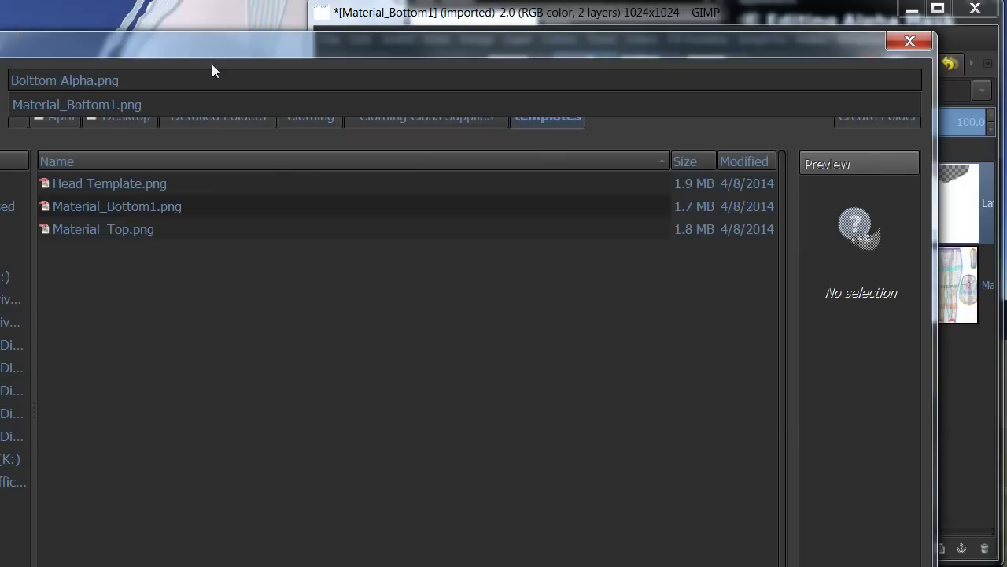
{"action": "left_click", "coordinate": [314, 272]}
{"action": "left_click_drag", "start_coordinate": [590, 47], "coordinate": [469, 0]}
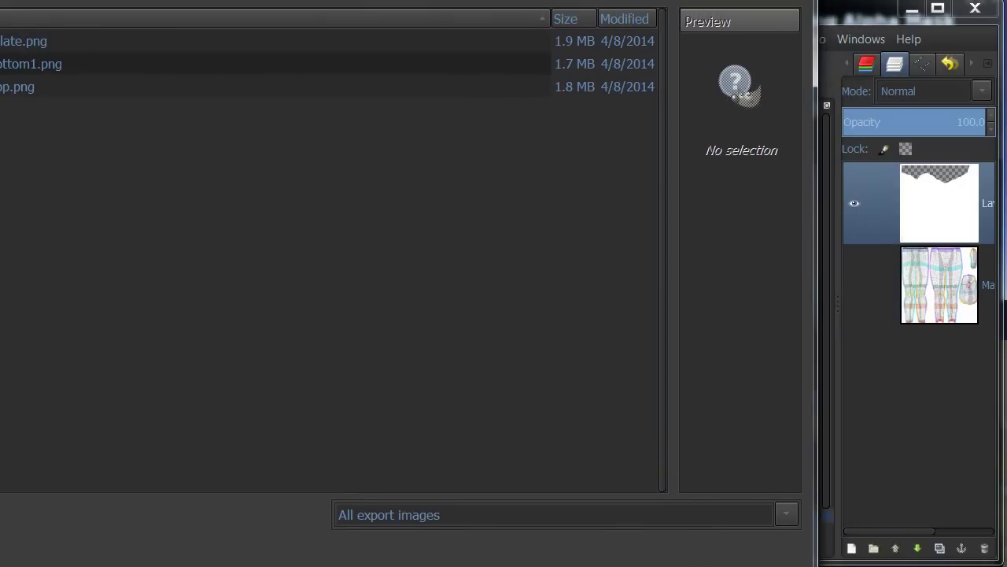
{"action": "left_click_drag", "start_coordinate": [819, 565], "coordinate": [706, 430]}
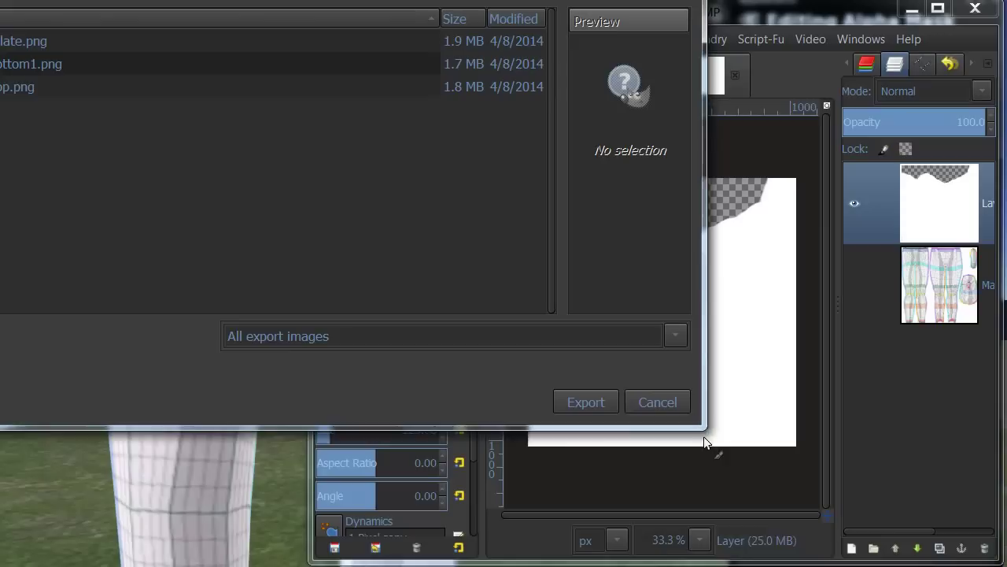
{"action": "left_click", "coordinate": [587, 403]}
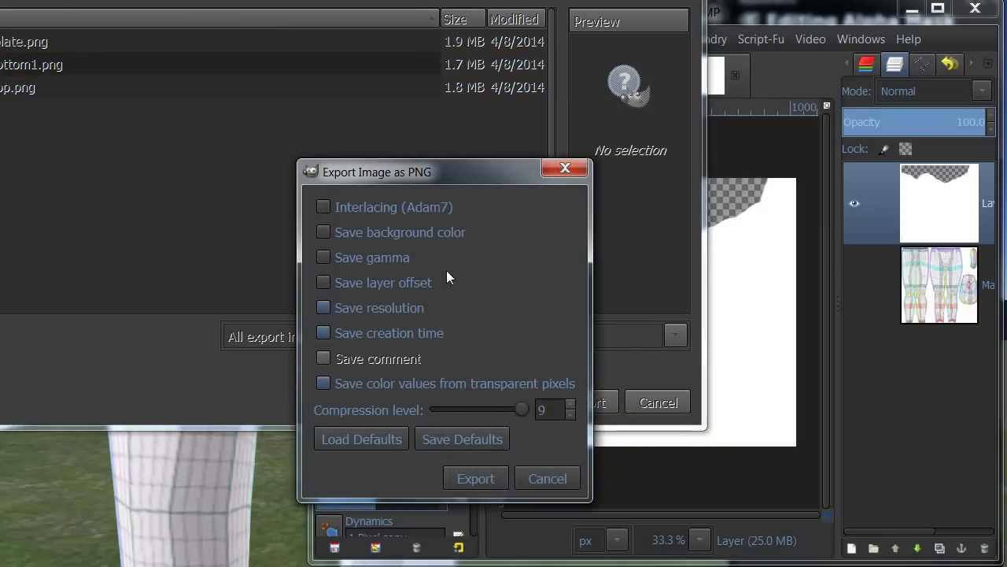
{"action": "left_click", "coordinate": [472, 481]}
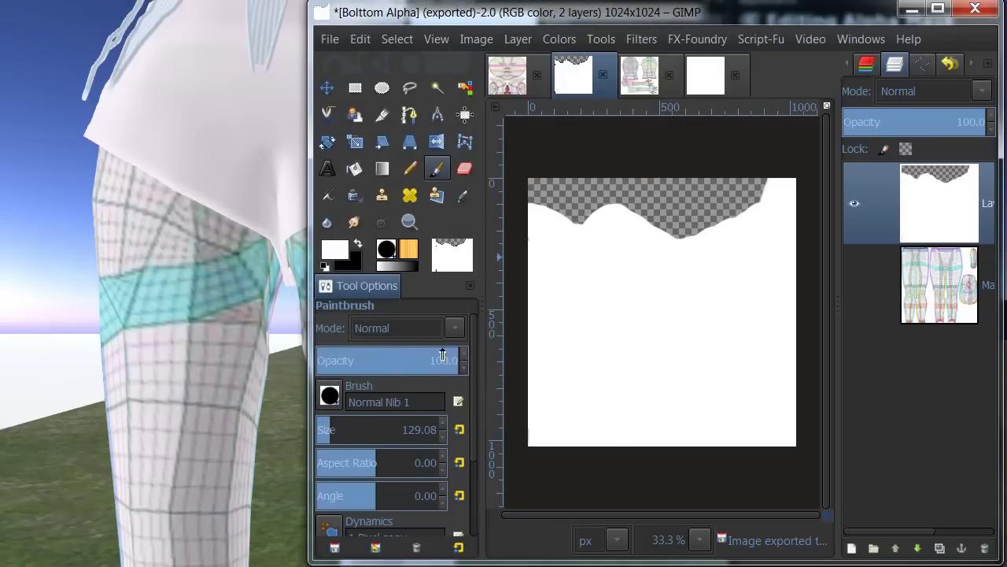
Add Bolttom Alpha.png as a local texture and apply it as the Lower Alpha
{"action": "left_click", "coordinate": [37, 417]}
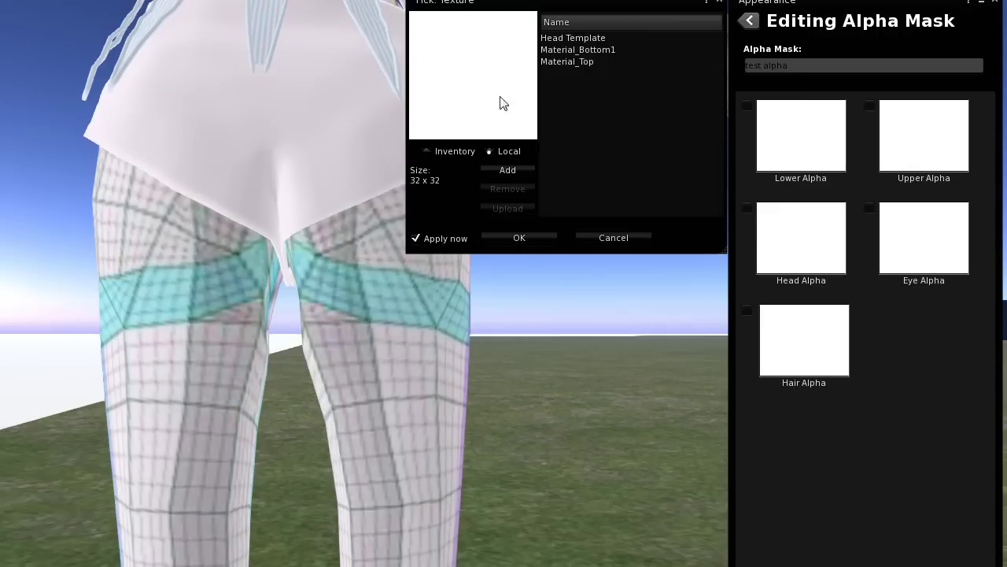
{"action": "left_click", "coordinate": [501, 170]}
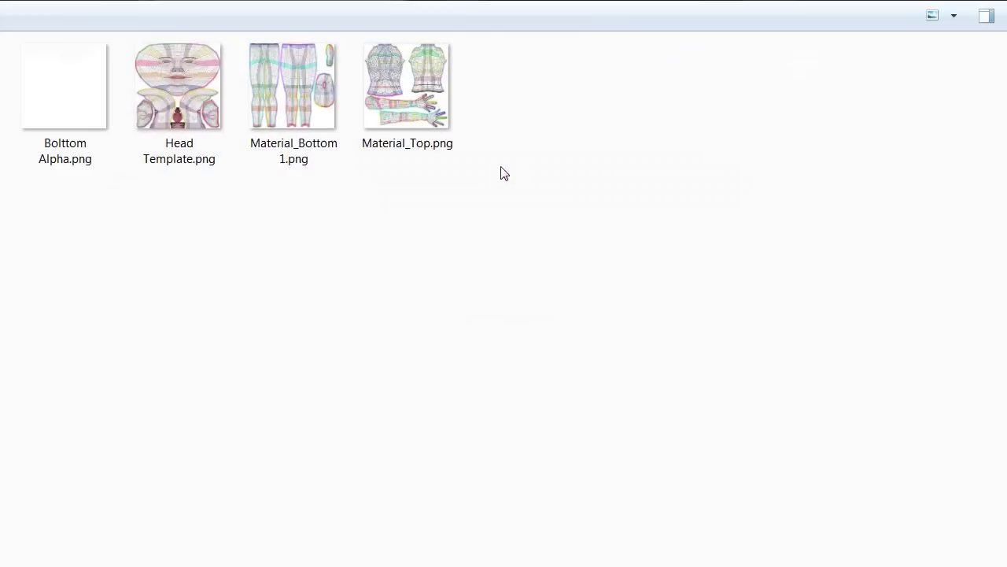
{"action": "double_click", "coordinate": [62, 107]}
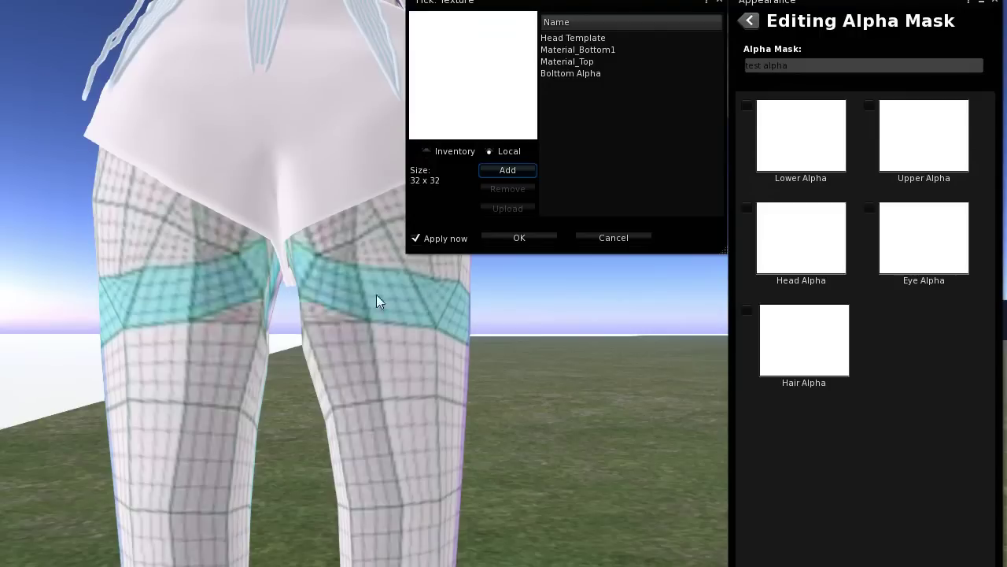
{"action": "left_click", "coordinate": [563, 73]}
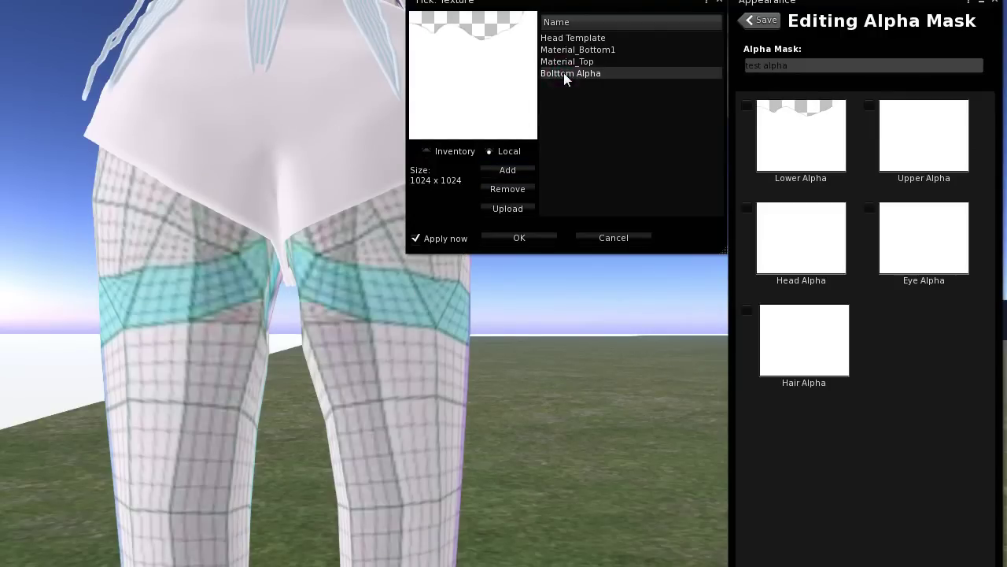
{"action": "left_click", "coordinate": [518, 237]}
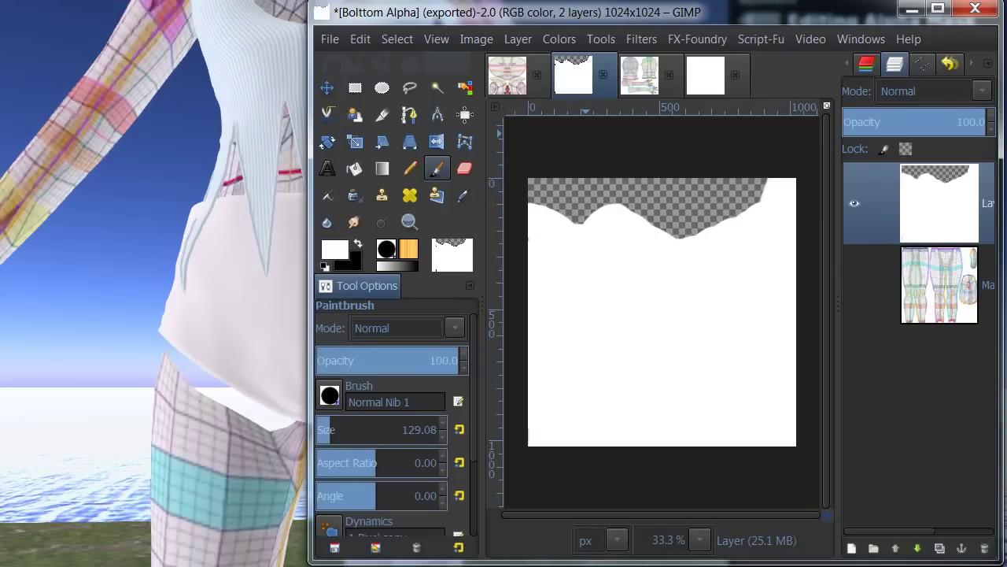
Undo to reveal the leg template through the cut-out and re-export over Bolttom Alpha.png
{"action": "left_click_drag", "start_coordinate": [669, 14], "coordinate": [867, 12]}
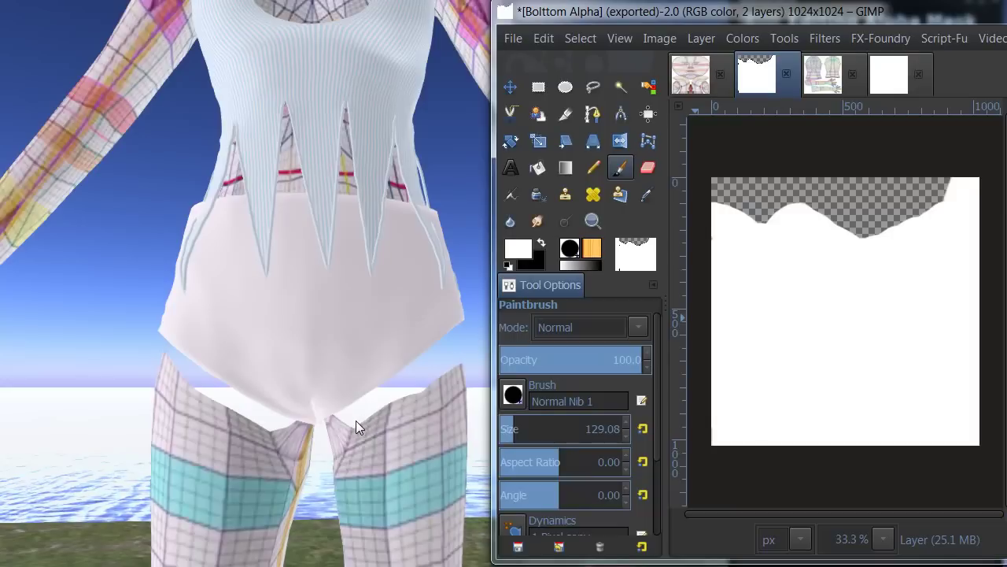
{"action": "key", "text": "ctrl+z"}
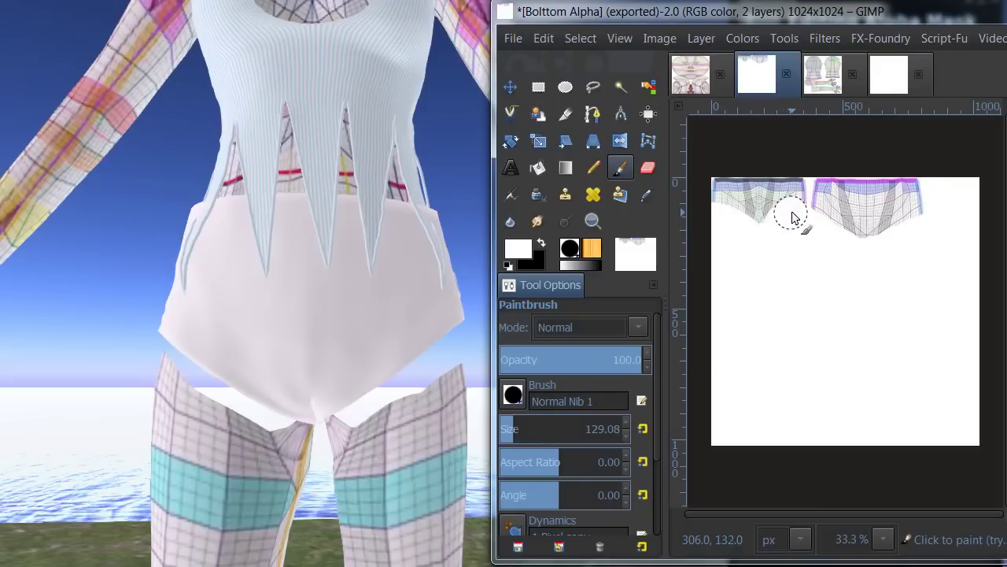
{"action": "left_click", "coordinate": [717, 214]}
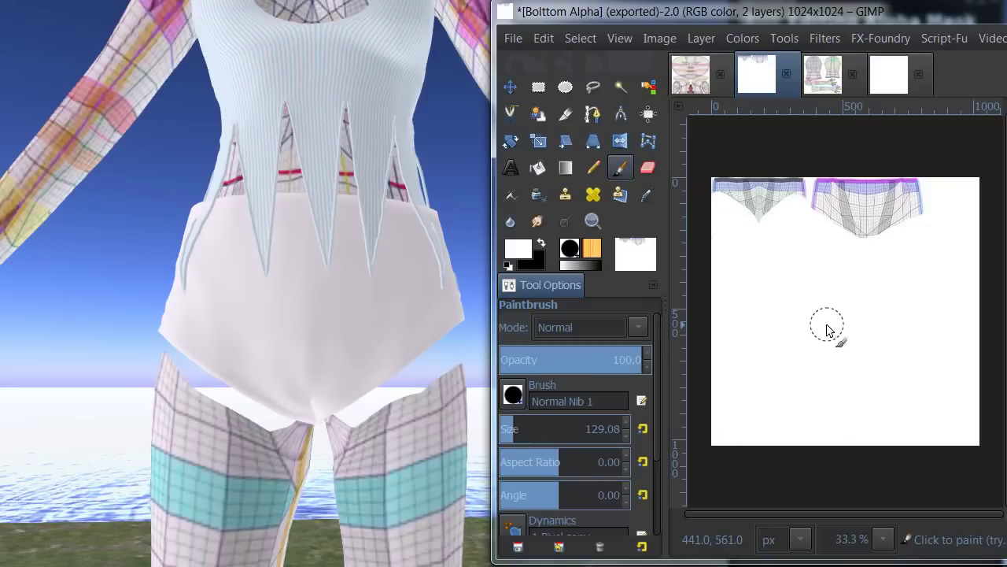
{"action": "left_click", "coordinate": [514, 38]}
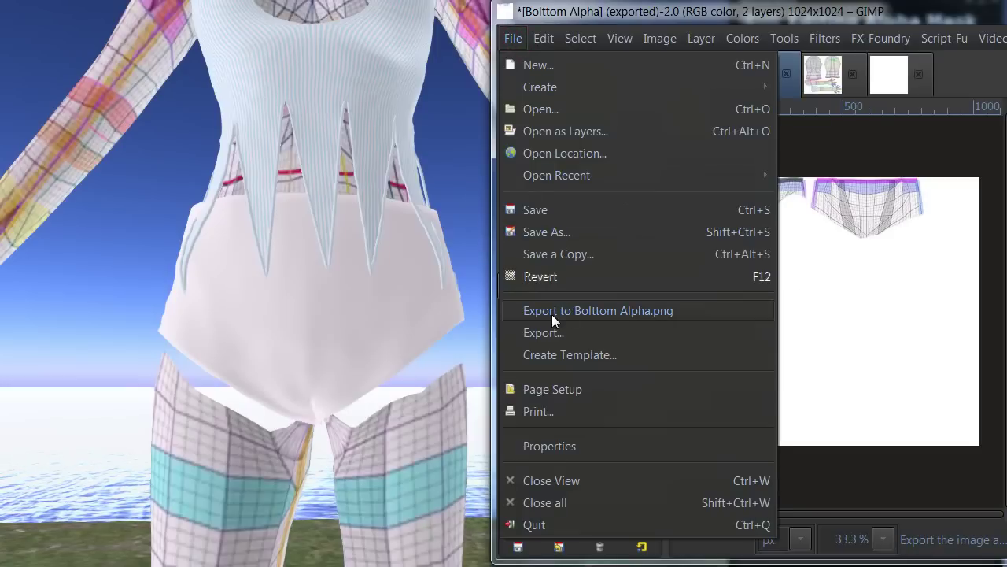
{"action": "left_click", "coordinate": [597, 311]}
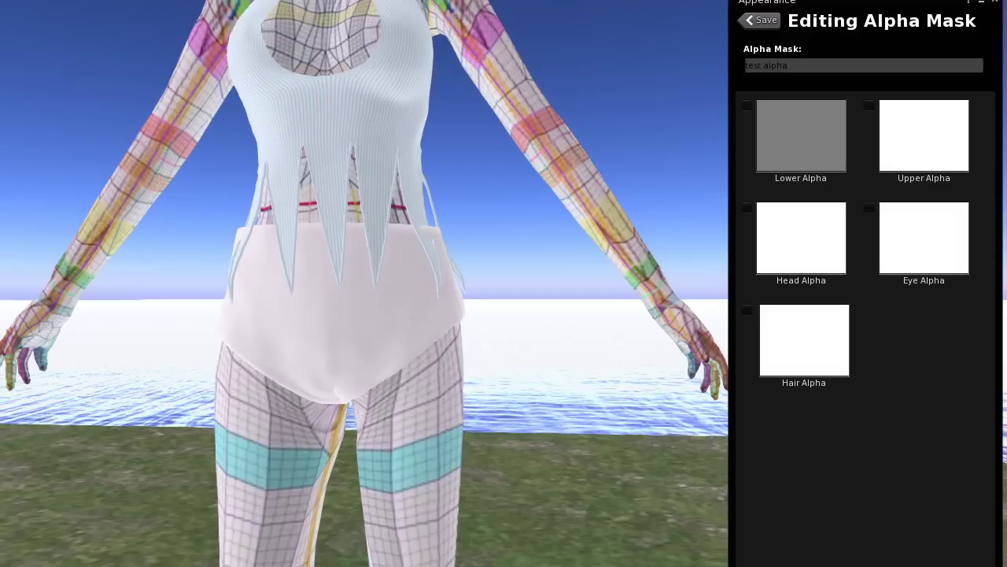
Return to GIMP after checking the updated lower-body mask on the avatar
{"action": "key", "text": "alt+Tab"}
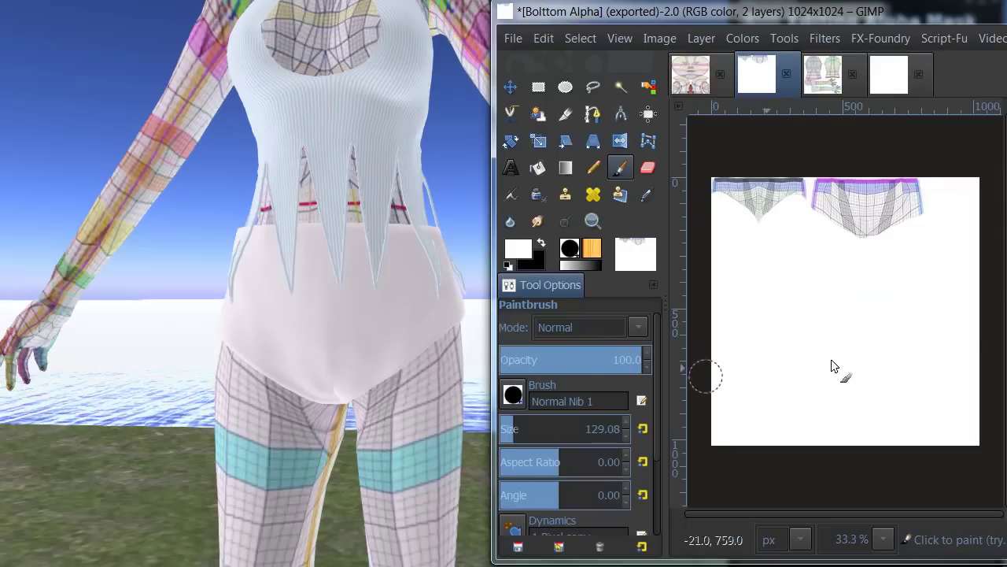
Bring the full Material_Top torso into view and begin a new layer with Shift+Ctrl+N
{"action": "left_click", "coordinate": [822, 74]}
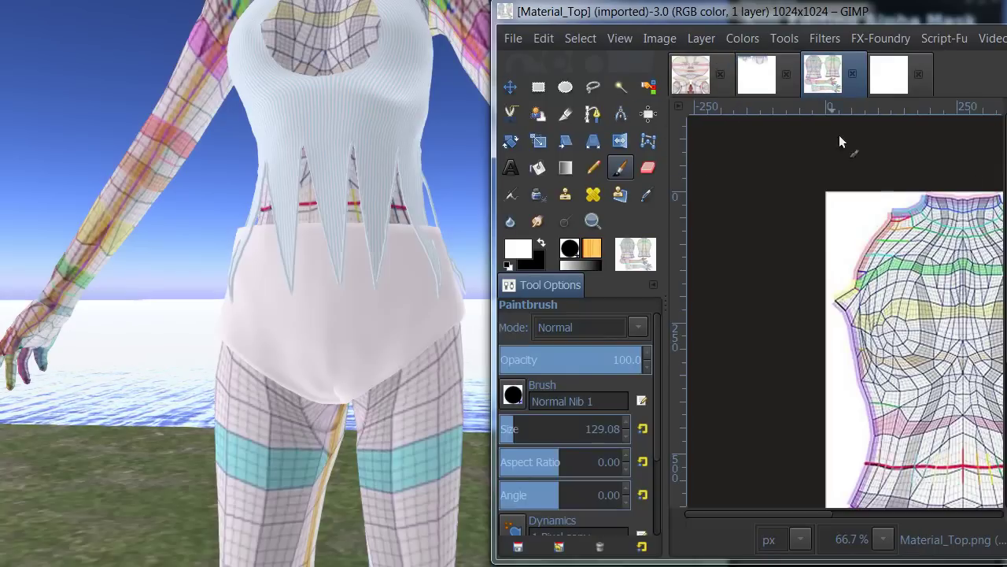
{"action": "left_click_drag", "start_coordinate": [809, 295], "coordinate": [630, 231]}
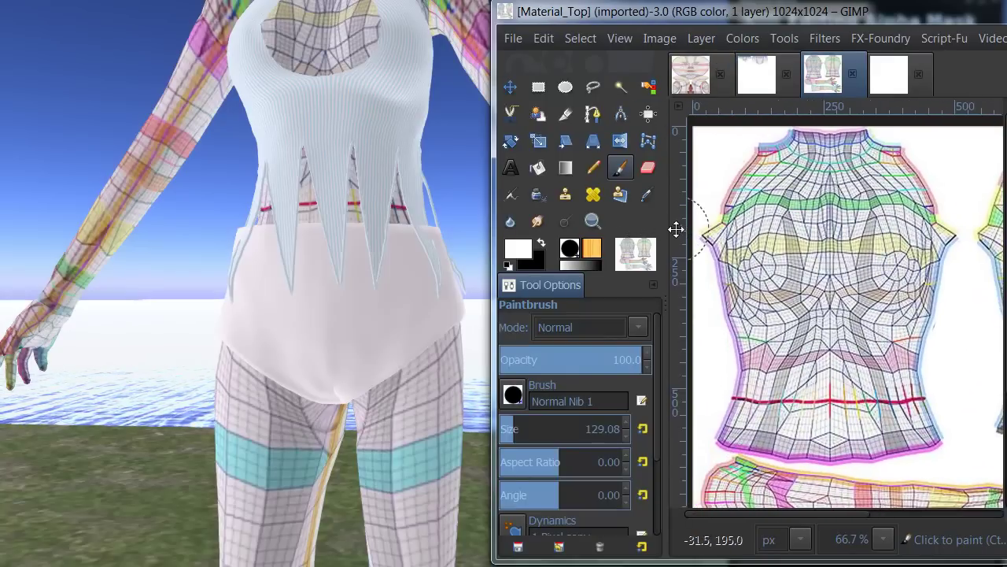
{"action": "scroll", "coordinate": [883, 286], "scroll_direction": "up", "scroll_amount": 1}
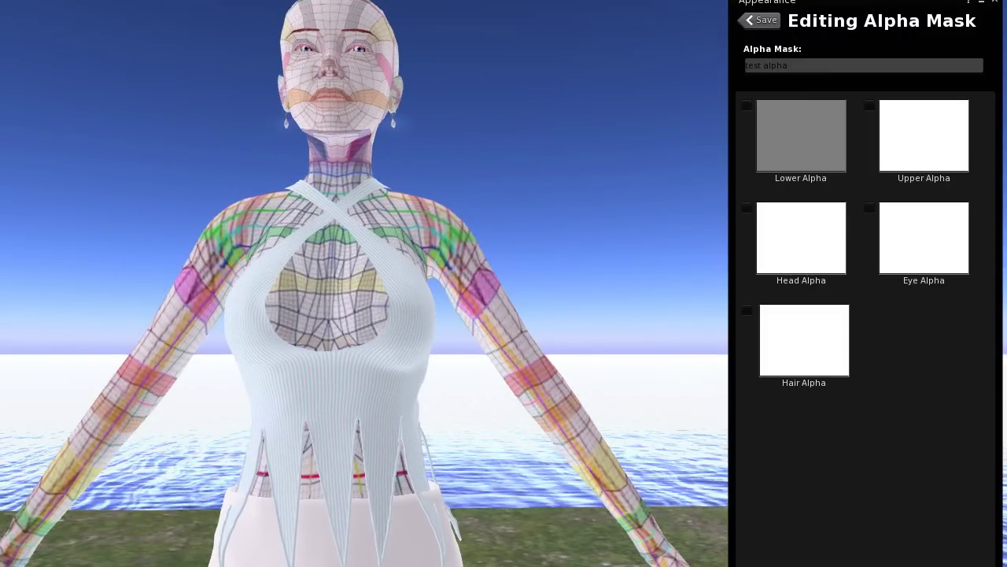
{"action": "key", "text": "alt+Tab"}
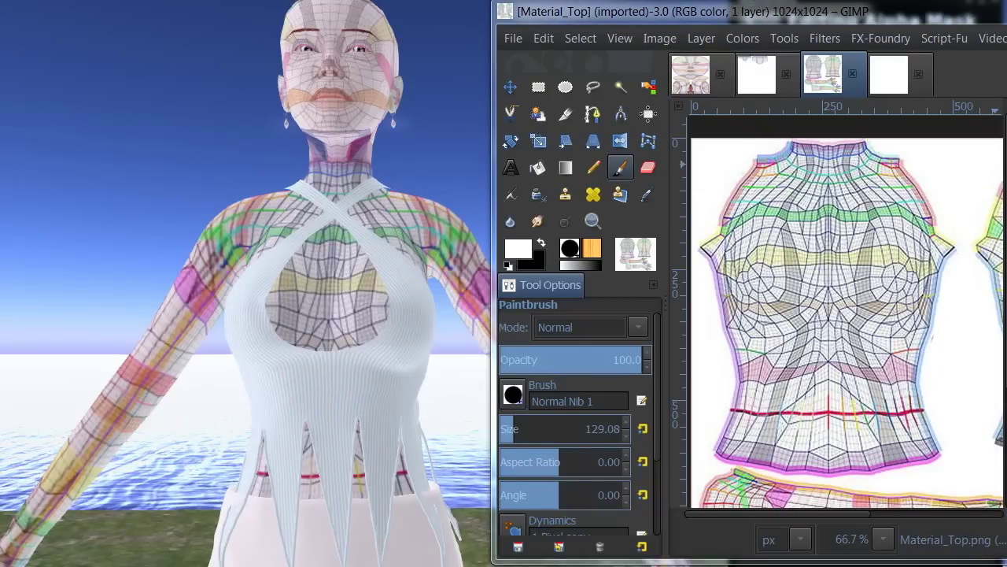
{"action": "key", "text": "ctrl+shift+n"}
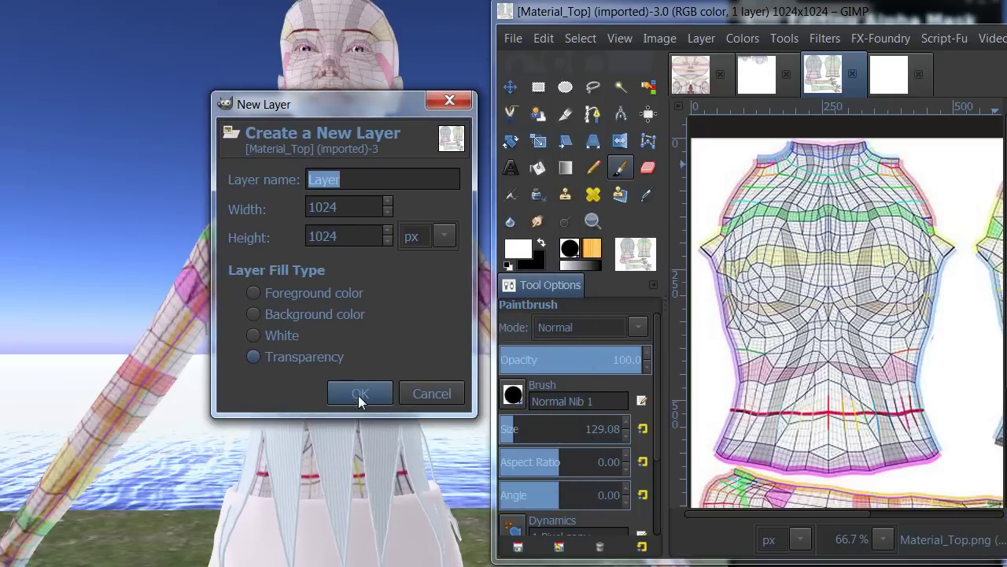
Create the transparent layer, undo a trial chest stroke, and shrink the brush to about 94
{"action": "left_click", "coordinate": [360, 396]}
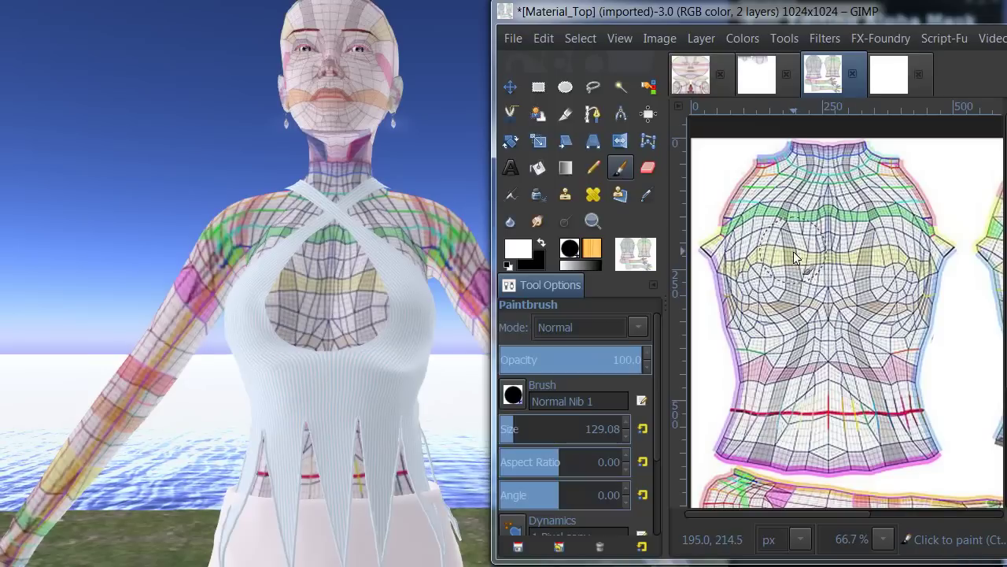
{"action": "left_click_drag", "start_coordinate": [786, 278], "coordinate": [785, 296]}
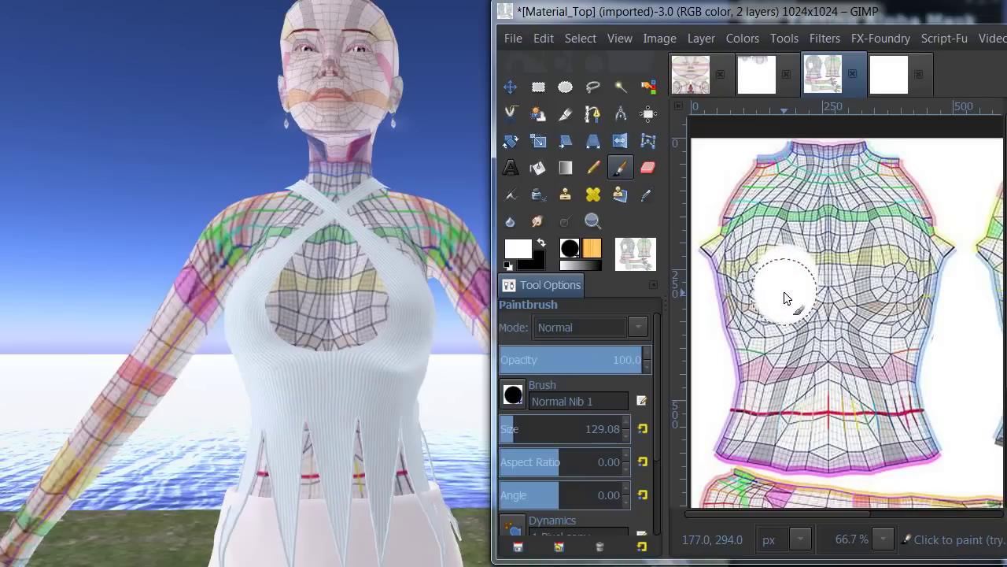
{"action": "key", "text": "ctrl+z"}
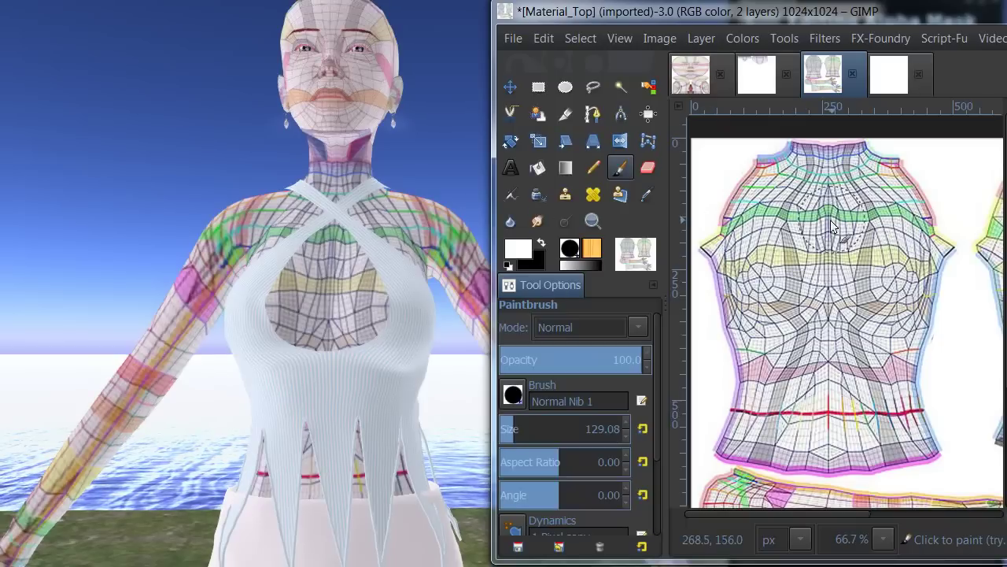
{"action": "key", "text": "bracketleft"}
{"action": "key", "text": "bracketleft"}
{"action": "key", "text": "bracketleft"}
{"action": "key", "text": "bracketleft"}
{"action": "key", "text": "bracketleft"}
{"action": "key", "text": "bracketleft"}
{"action": "key", "text": "bracketleft"}
{"action": "key", "text": "bracketleft"}
{"action": "key", "text": "bracketleft"}
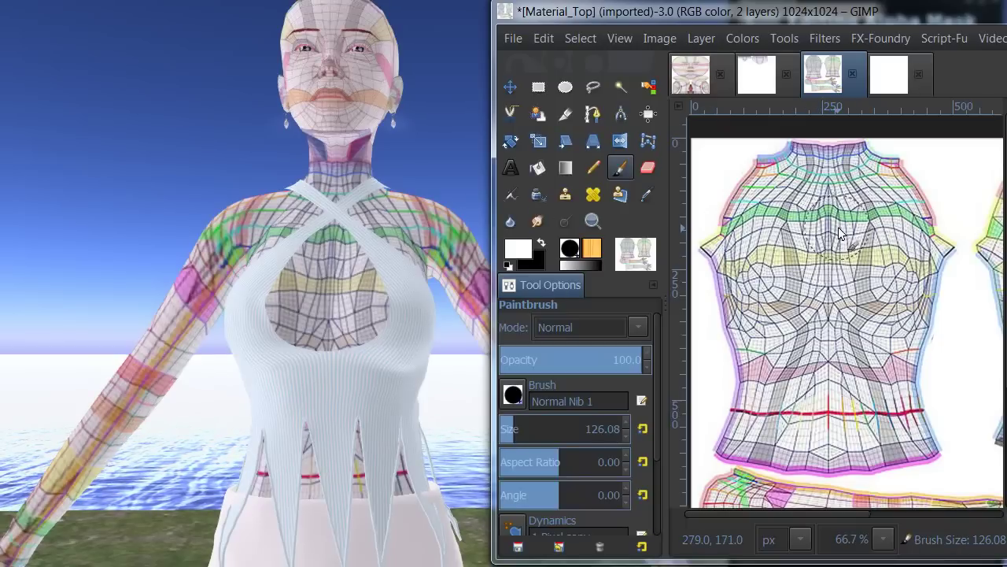
{"action": "key", "text": "bracketleft"}
{"action": "key", "text": "bracketleft"}
{"action": "key", "text": "bracketleft"}
{"action": "key", "text": "bracketleft"}
{"action": "key", "text": "bracketleft"}
{"action": "key", "text": "bracketleft"}
{"action": "key", "text": "bracketleft"}
{"action": "key", "text": "bracketleft"}
{"action": "key", "text": "bracketleft"}
{"action": "key", "text": "bracketleft"}
{"action": "key", "text": "bracketleft"}
{"action": "key", "text": "bracketleft"}
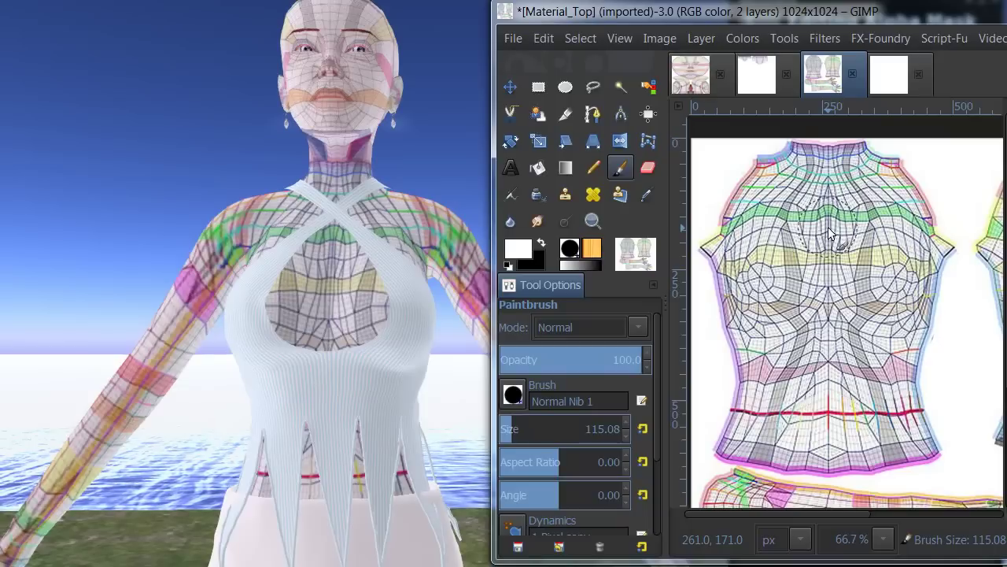
{"action": "key", "text": "bracketleft"}
{"action": "key", "text": "bracketleft"}
{"action": "key", "text": "bracketleft"}
{"action": "key", "text": "bracketleft"}
{"action": "key", "text": "bracketleft"}
{"action": "key", "text": "bracketleft"}
{"action": "key", "text": "bracketleft"}
{"action": "key", "text": "bracketleft"}
{"action": "key", "text": "bracketleft"}
{"action": "key", "text": "bracketleft"}
{"action": "key", "text": "bracketleft"}
{"action": "key", "text": "bracketleft"}
{"action": "key", "text": "bracketleft"}
{"action": "key", "text": "bracketleft"}
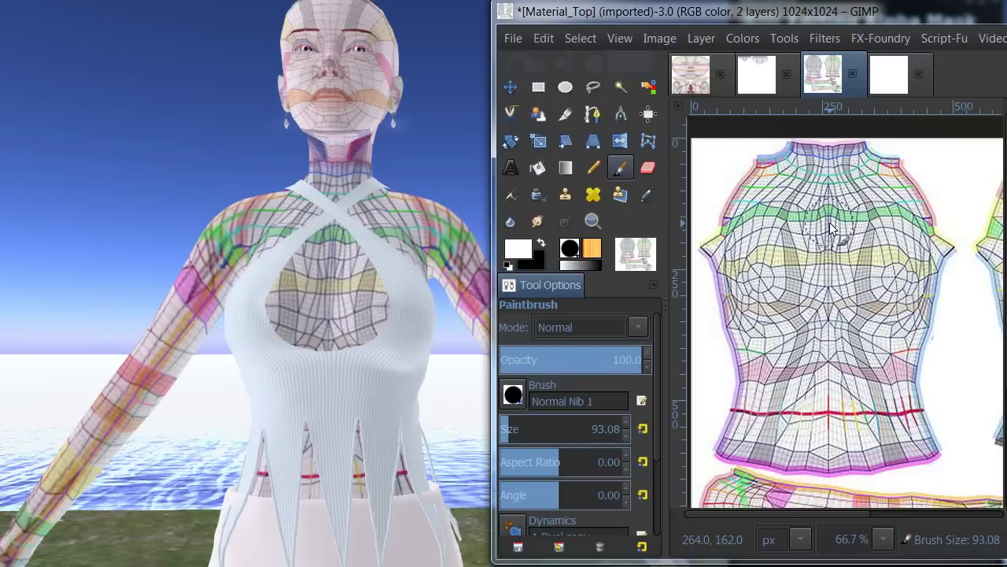
Paint white over the chest opening, both shoulder edges near the neck, and the collar top
{"action": "mouse_move", "coordinate": [831, 228]}
{"action": "left_mouse_down"}
{"action": "mouse_move", "coordinate": [805, 253]}
{"action": "mouse_move", "coordinate": [796, 280]}
{"action": "mouse_move", "coordinate": [820, 295]}
{"action": "mouse_move", "coordinate": [863, 283]}
{"action": "mouse_move", "coordinate": [843, 228]}
{"action": "mouse_move", "coordinate": [828, 244]}
{"action": "mouse_move", "coordinate": [836, 259]}
{"action": "left_mouse_up"}
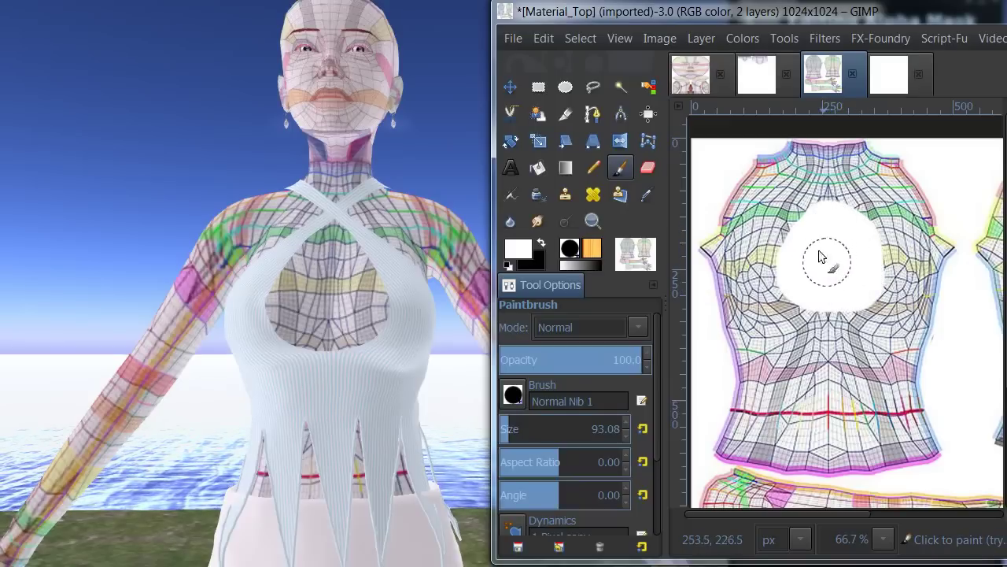
{"action": "mouse_move", "coordinate": [771, 159]}
{"action": "left_mouse_down"}
{"action": "mouse_move", "coordinate": [748, 161]}
{"action": "mouse_move", "coordinate": [711, 218]}
{"action": "mouse_move", "coordinate": [707, 256]}
{"action": "left_mouse_up"}
{"action": "left_click_drag", "start_coordinate": [904, 165], "coordinate": [920, 189]}
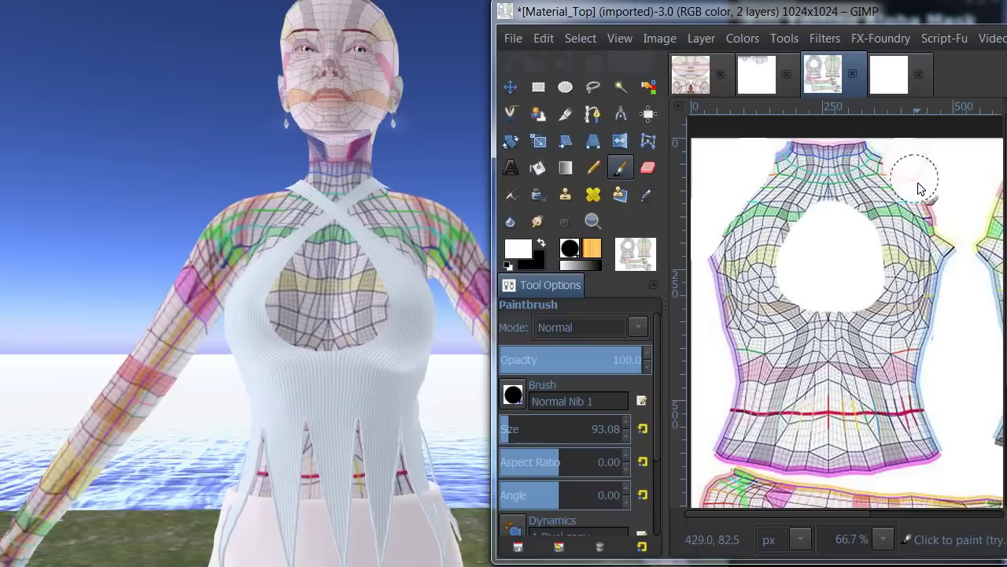
{"action": "left_click", "coordinate": [809, 140]}
{"action": "mouse_move", "coordinate": [810, 144]}
{"action": "left_mouse_down"}
{"action": "mouse_move", "coordinate": [848, 151]}
{"action": "mouse_move", "coordinate": [854, 142]}
{"action": "left_mouse_up"}
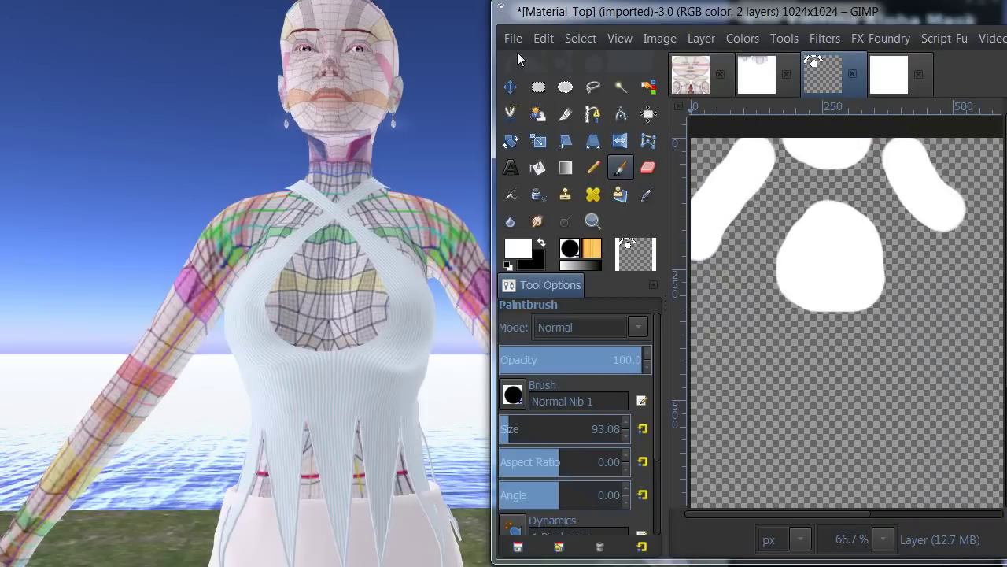
Rename Material_Top to 'Top Alpha.png' and export it into templates with default PNG settings
{"action": "left_click", "coordinate": [516, 39]}
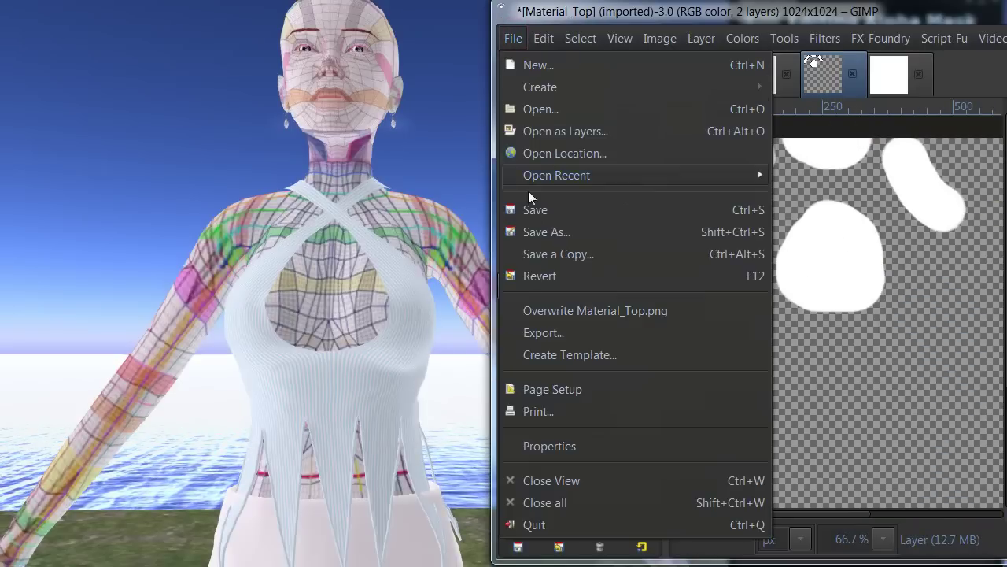
{"action": "left_click", "coordinate": [546, 331]}
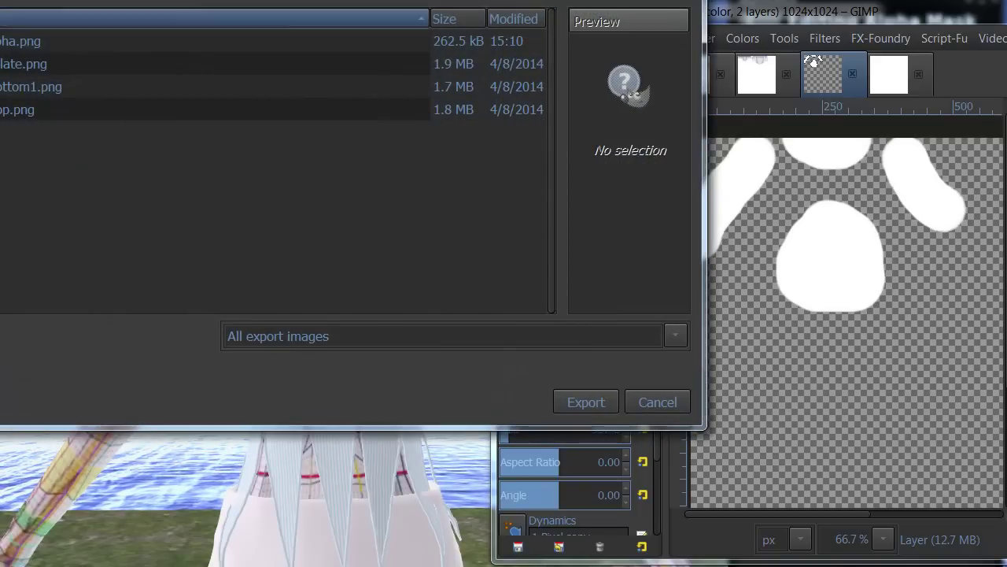
{"action": "left_click_drag", "start_coordinate": [42, 0], "coordinate": [180, 5]}
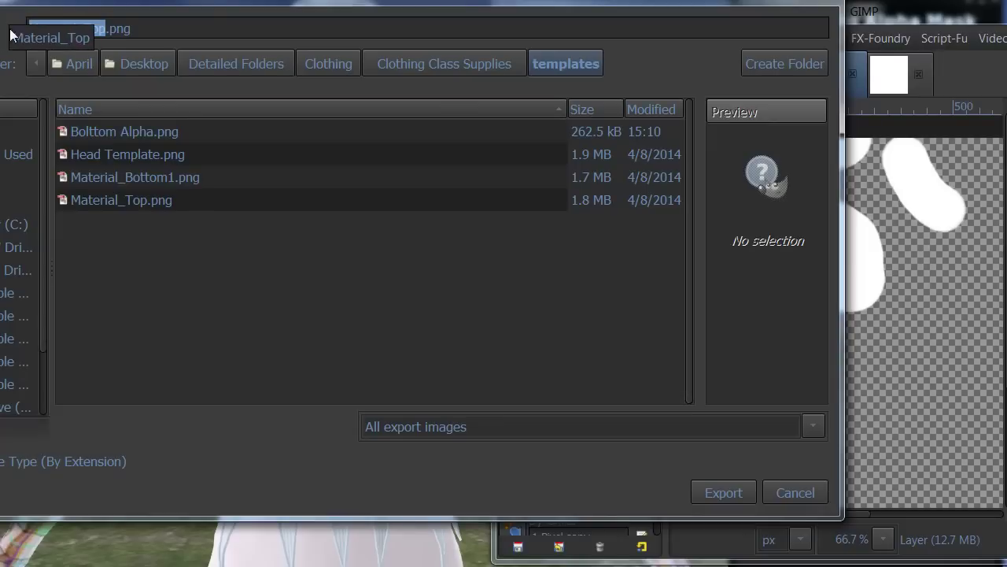
{"action": "left_click", "coordinate": [52, 28]}
{"action": "left_click_drag", "start_coordinate": [81, 28], "coordinate": [25, 24]}
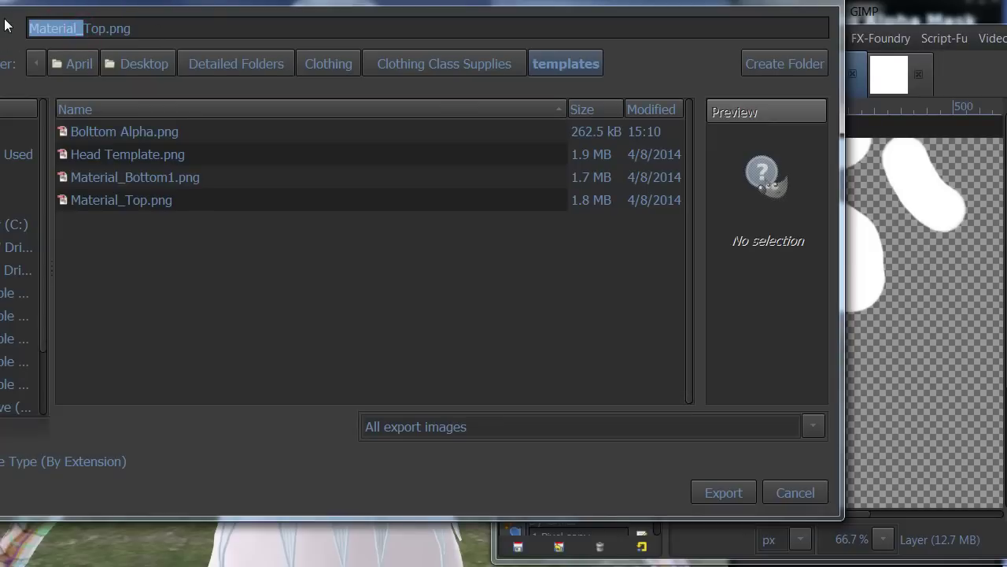
{"action": "key", "text": "BackSpace"}
{"action": "key", "text": "Right"}
{"action": "type", "text": "Alpha"}
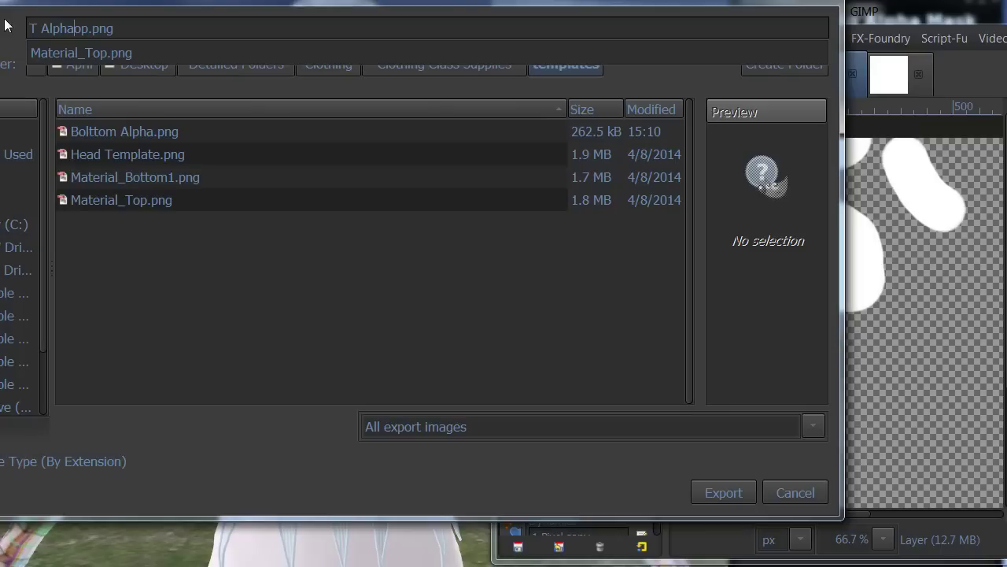
{"action": "key", "text": "Delete"}
{"action": "key", "text": "Delete"}
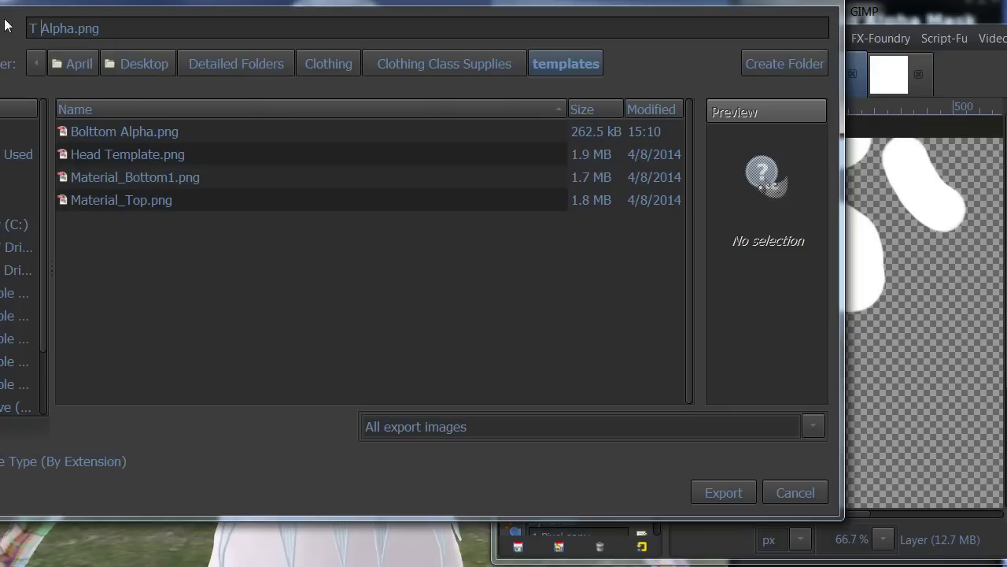
{"action": "type", "text": "op"}
{"action": "key", "text": "Return"}
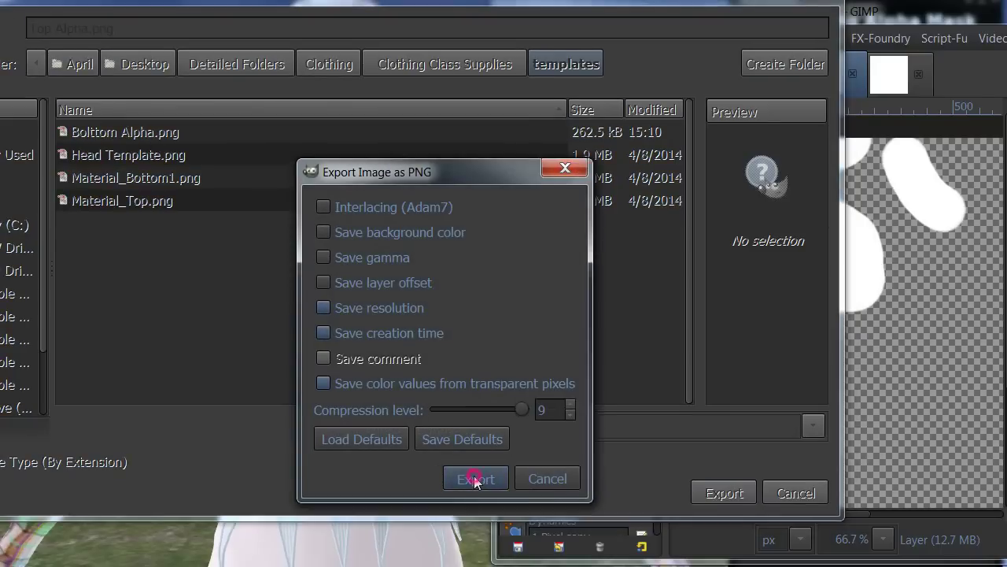
{"action": "left_click", "coordinate": [475, 481]}
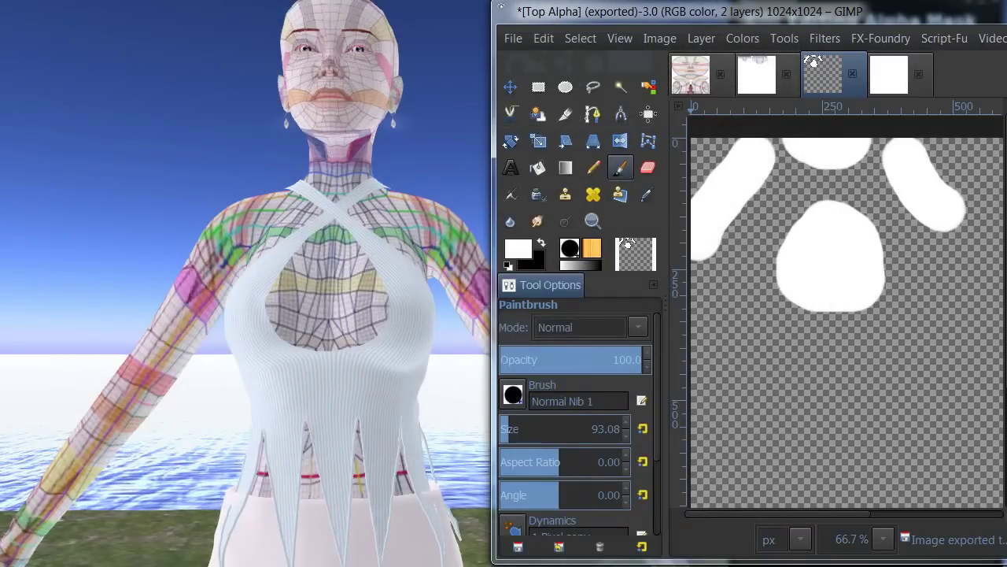
Add Top Alpha.png as a local texture and apply it as the Upper Alpha
{"action": "left_click", "coordinate": [477, 472]}
{"action": "left_click", "coordinate": [917, 135]}
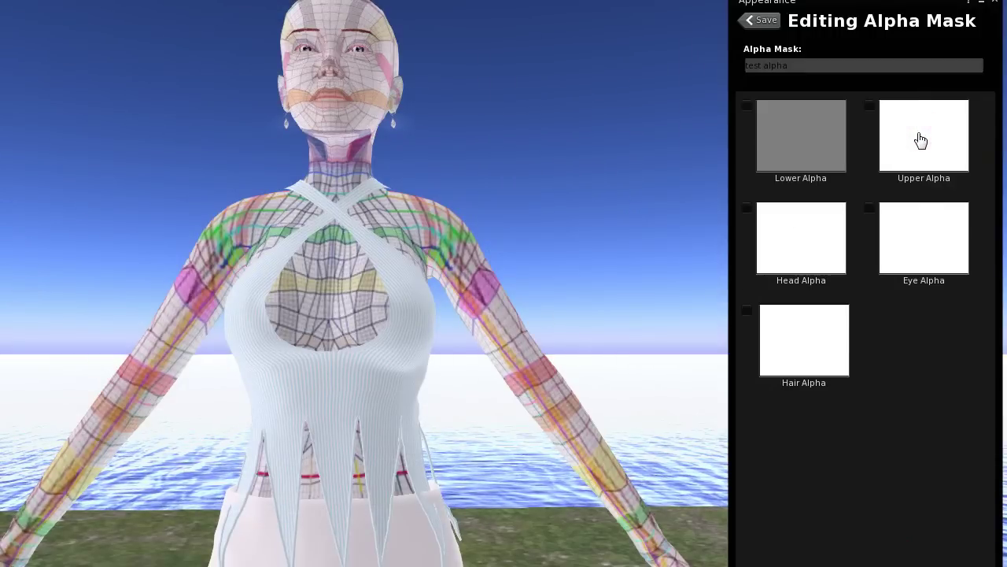
{"action": "left_click", "coordinate": [918, 134]}
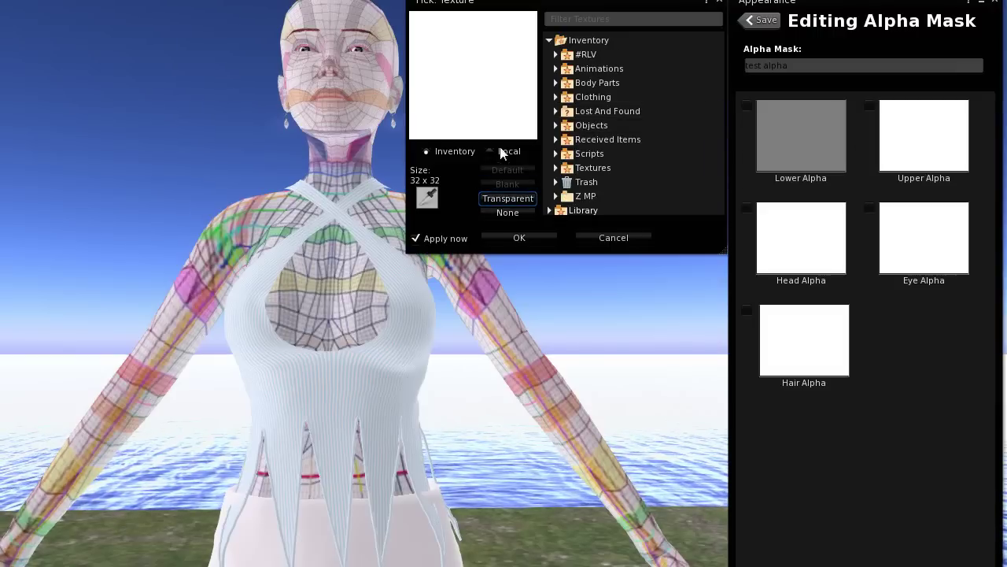
{"action": "left_click", "coordinate": [489, 151]}
{"action": "left_click", "coordinate": [496, 167]}
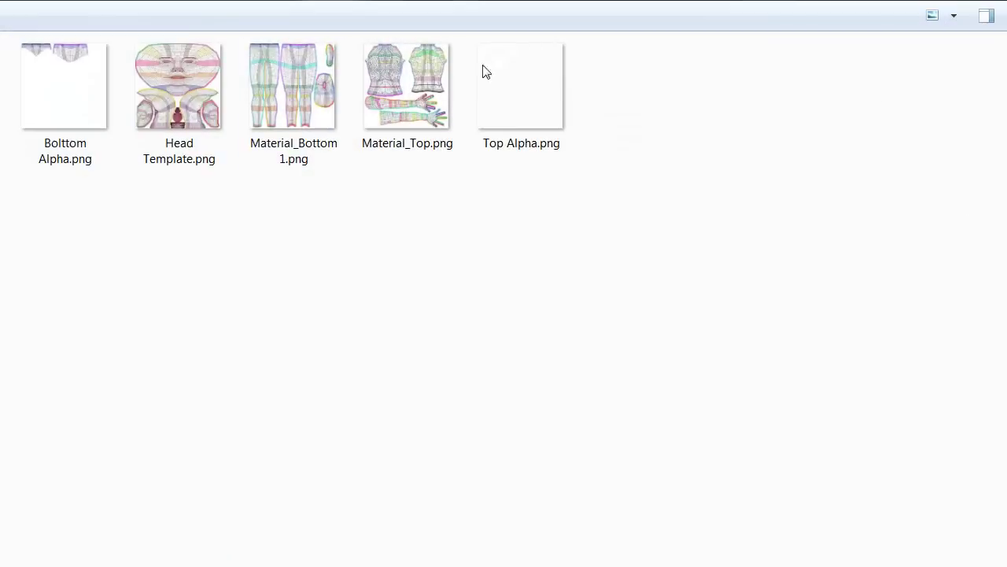
{"action": "double_click", "coordinate": [508, 97]}
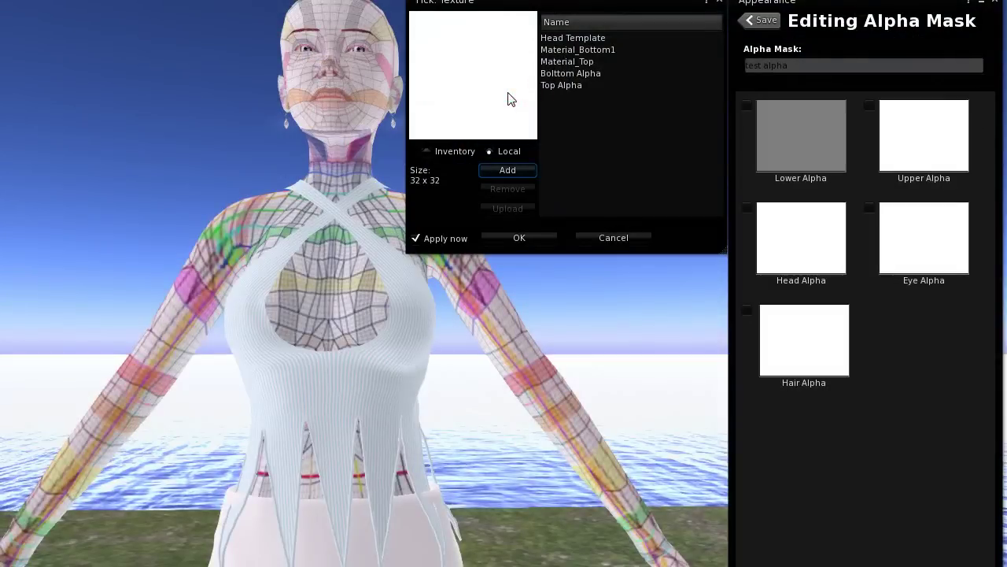
{"action": "left_click", "coordinate": [564, 87]}
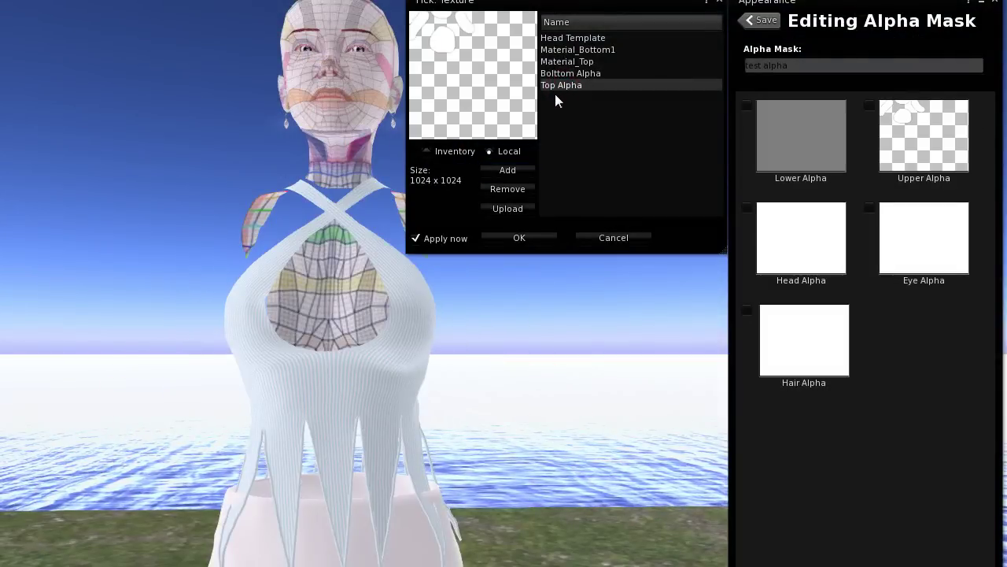
{"action": "left_click", "coordinate": [521, 238]}
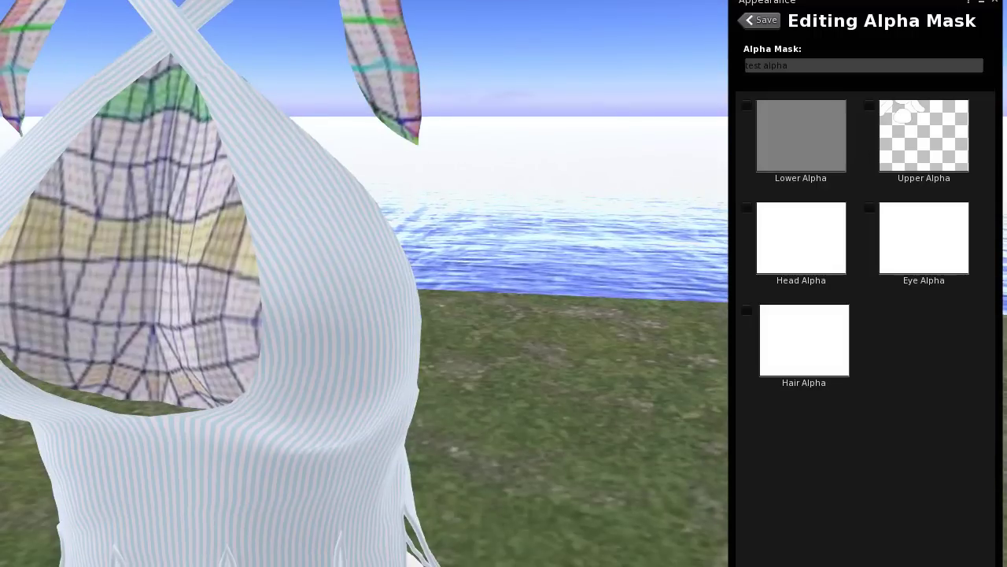
Widen the central white chest-opening patch on the Top Alpha image and re-export it to Top Alpha.png
{"action": "key", "text": "alt+Tab"}
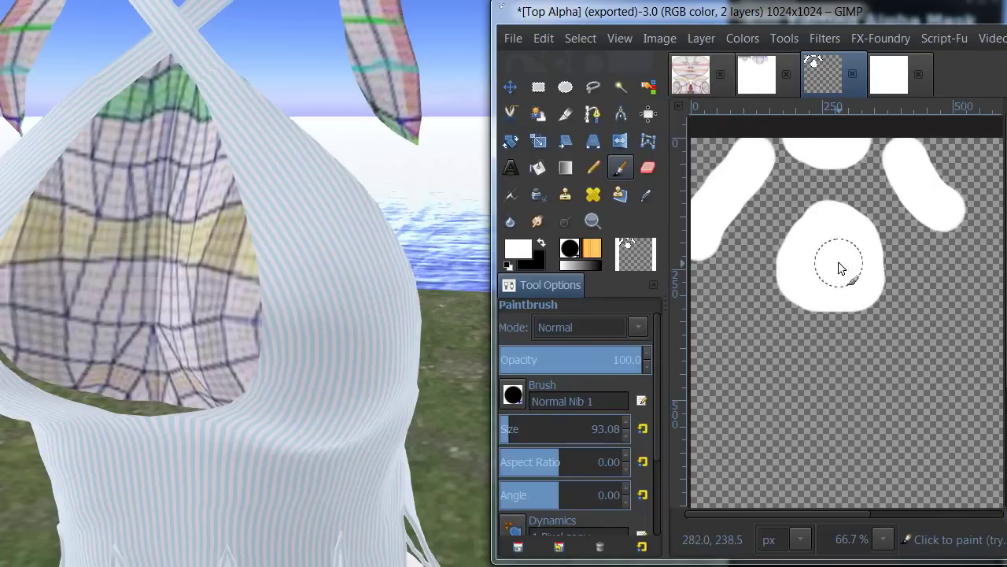
{"action": "mouse_move", "coordinate": [800, 267]}
{"action": "left_mouse_down"}
{"action": "mouse_move", "coordinate": [792, 260]}
{"action": "mouse_move", "coordinate": [792, 281]}
{"action": "mouse_move", "coordinate": [816, 307]}
{"action": "mouse_move", "coordinate": [863, 306]}
{"action": "mouse_move", "coordinate": [874, 292]}
{"action": "mouse_move", "coordinate": [861, 247]}
{"action": "mouse_move", "coordinate": [820, 221]}
{"action": "left_mouse_up"}
{"action": "left_click", "coordinate": [513, 38]}
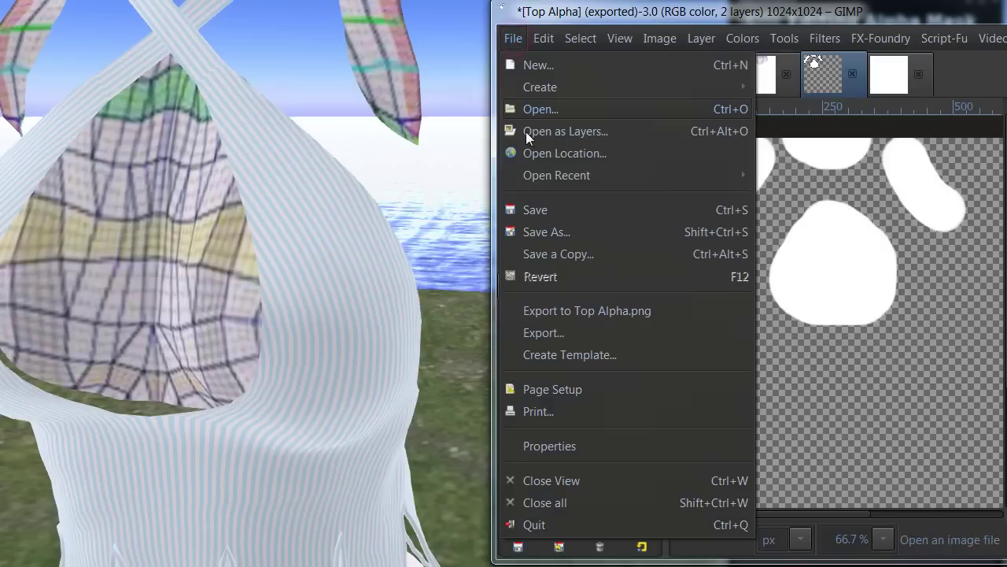
{"action": "left_click", "coordinate": [597, 310]}
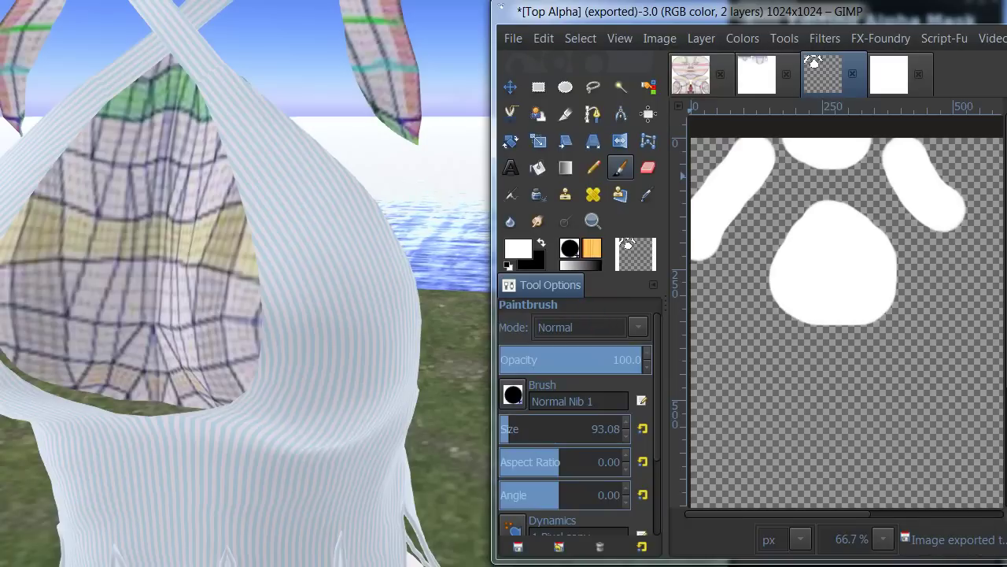